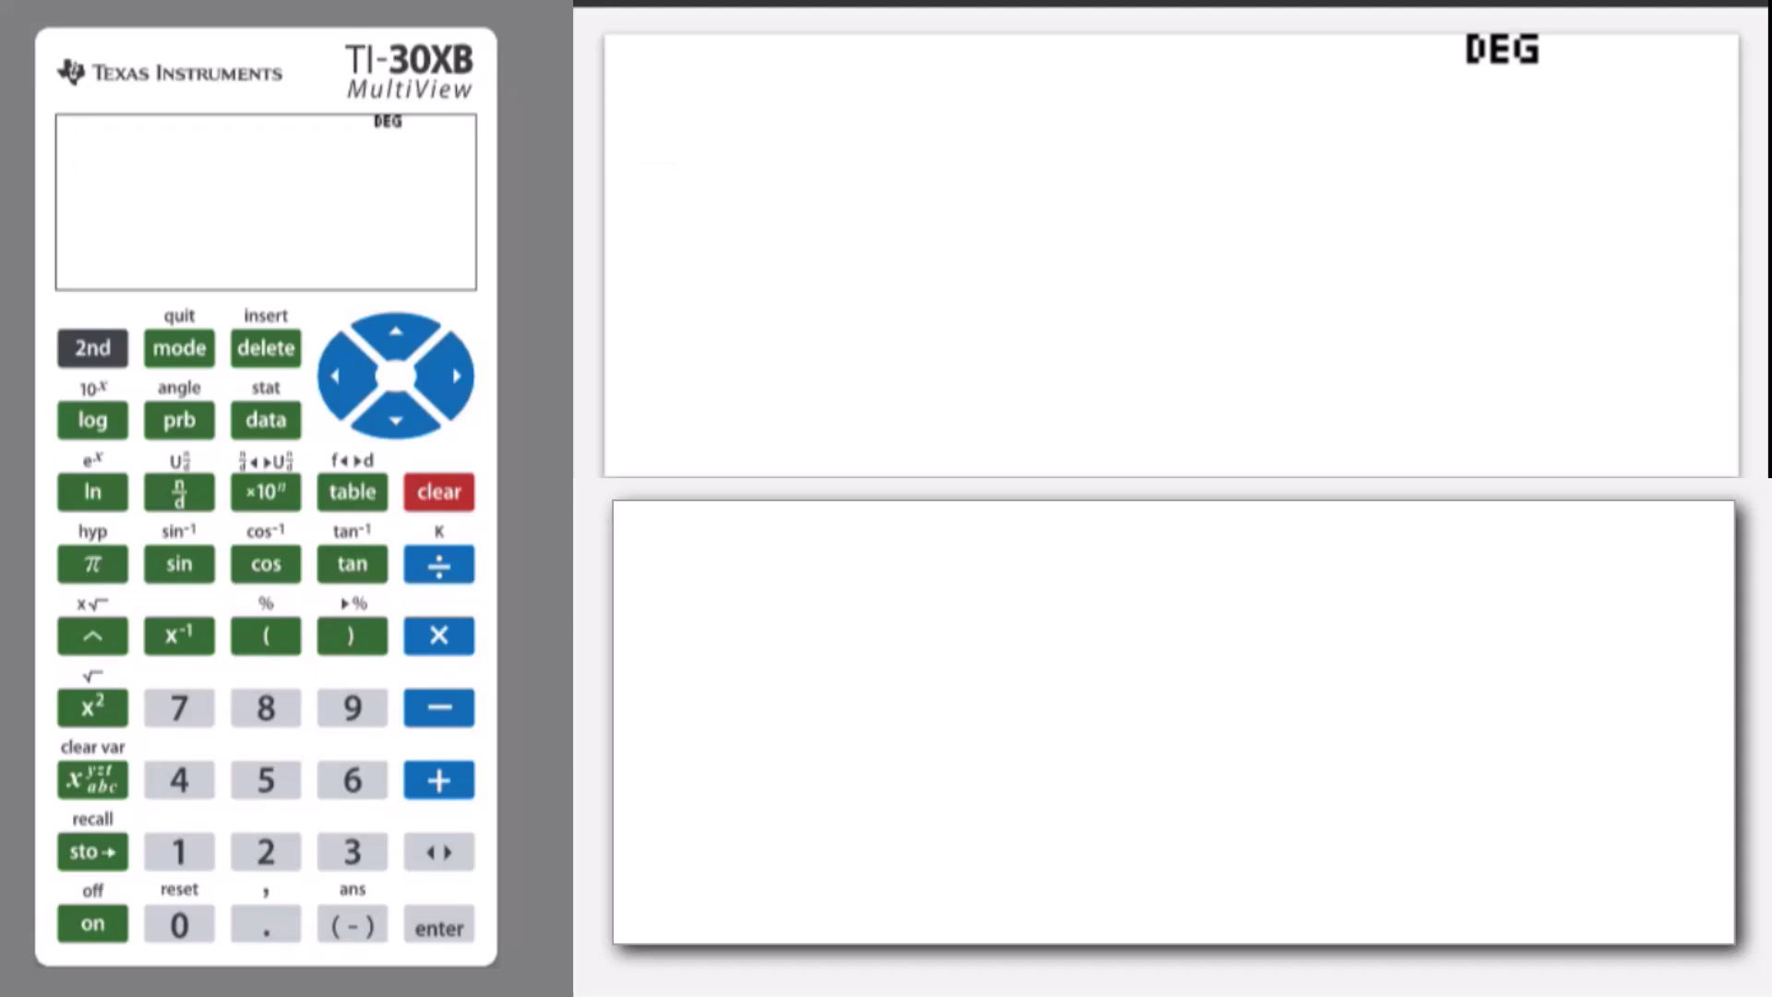
Step: Enter 3^4 and evaluate it, giving 81
{"action": "type", "text": "3"}
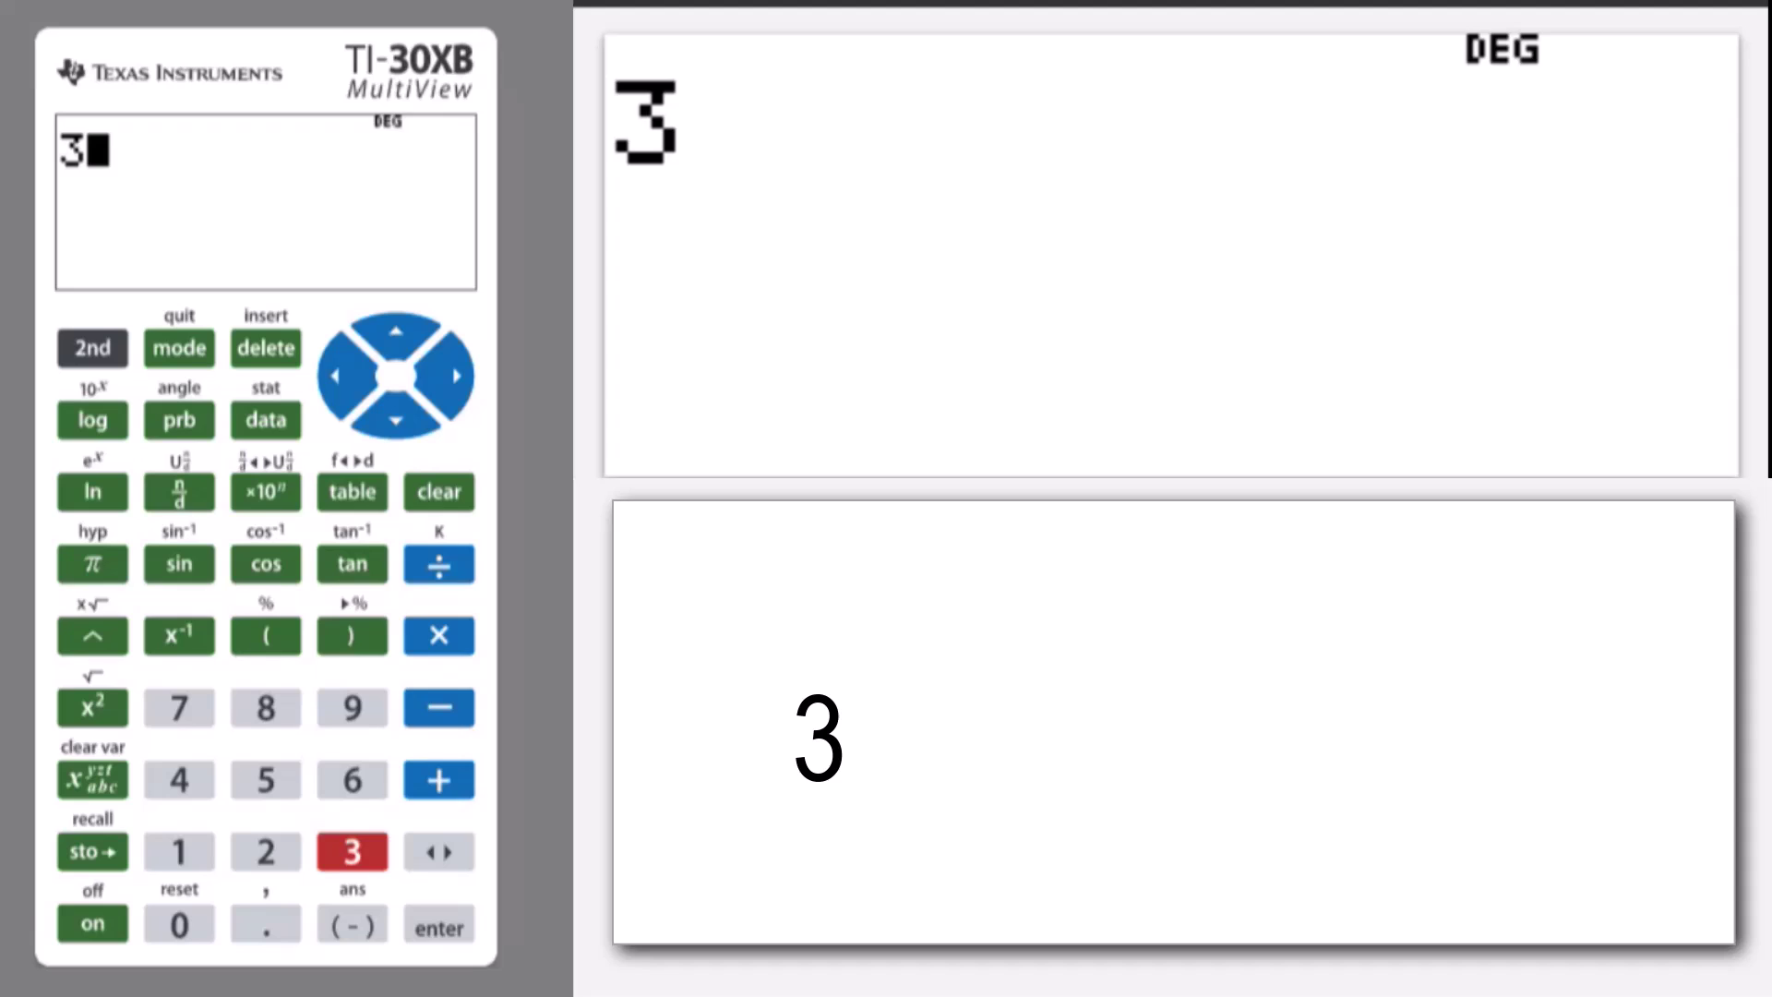
{"action": "type", "text": "^"}
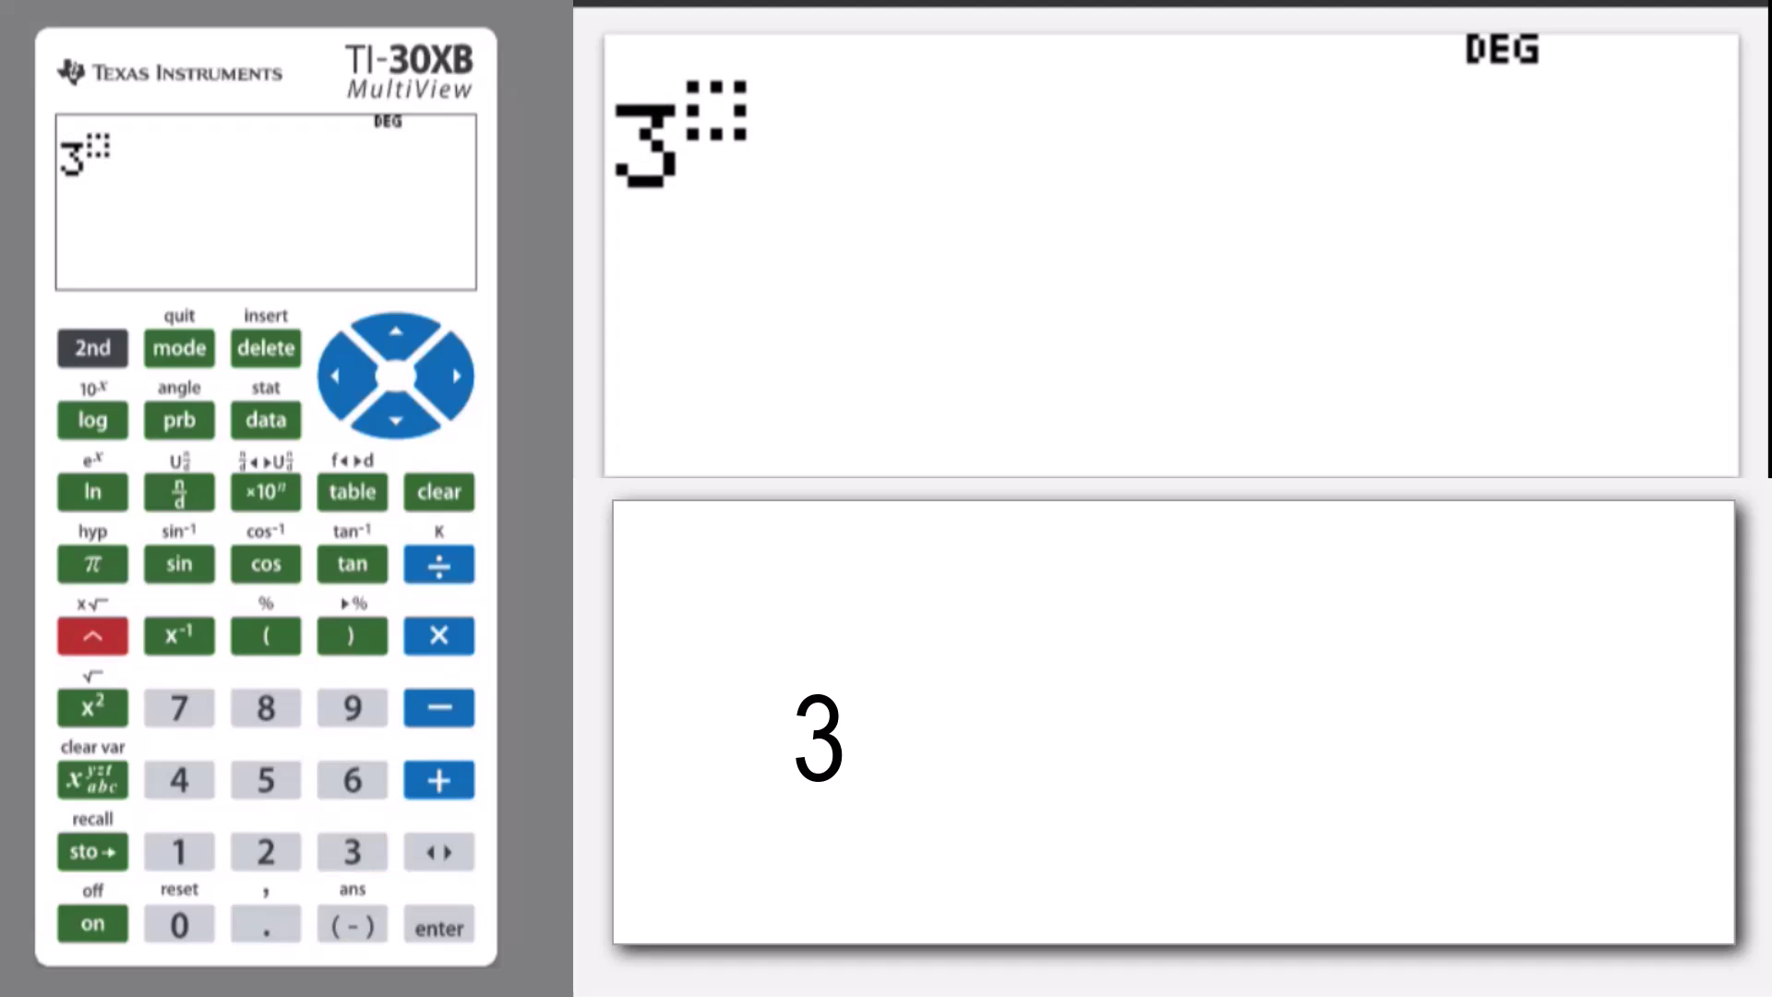
{"action": "type", "text": "4"}
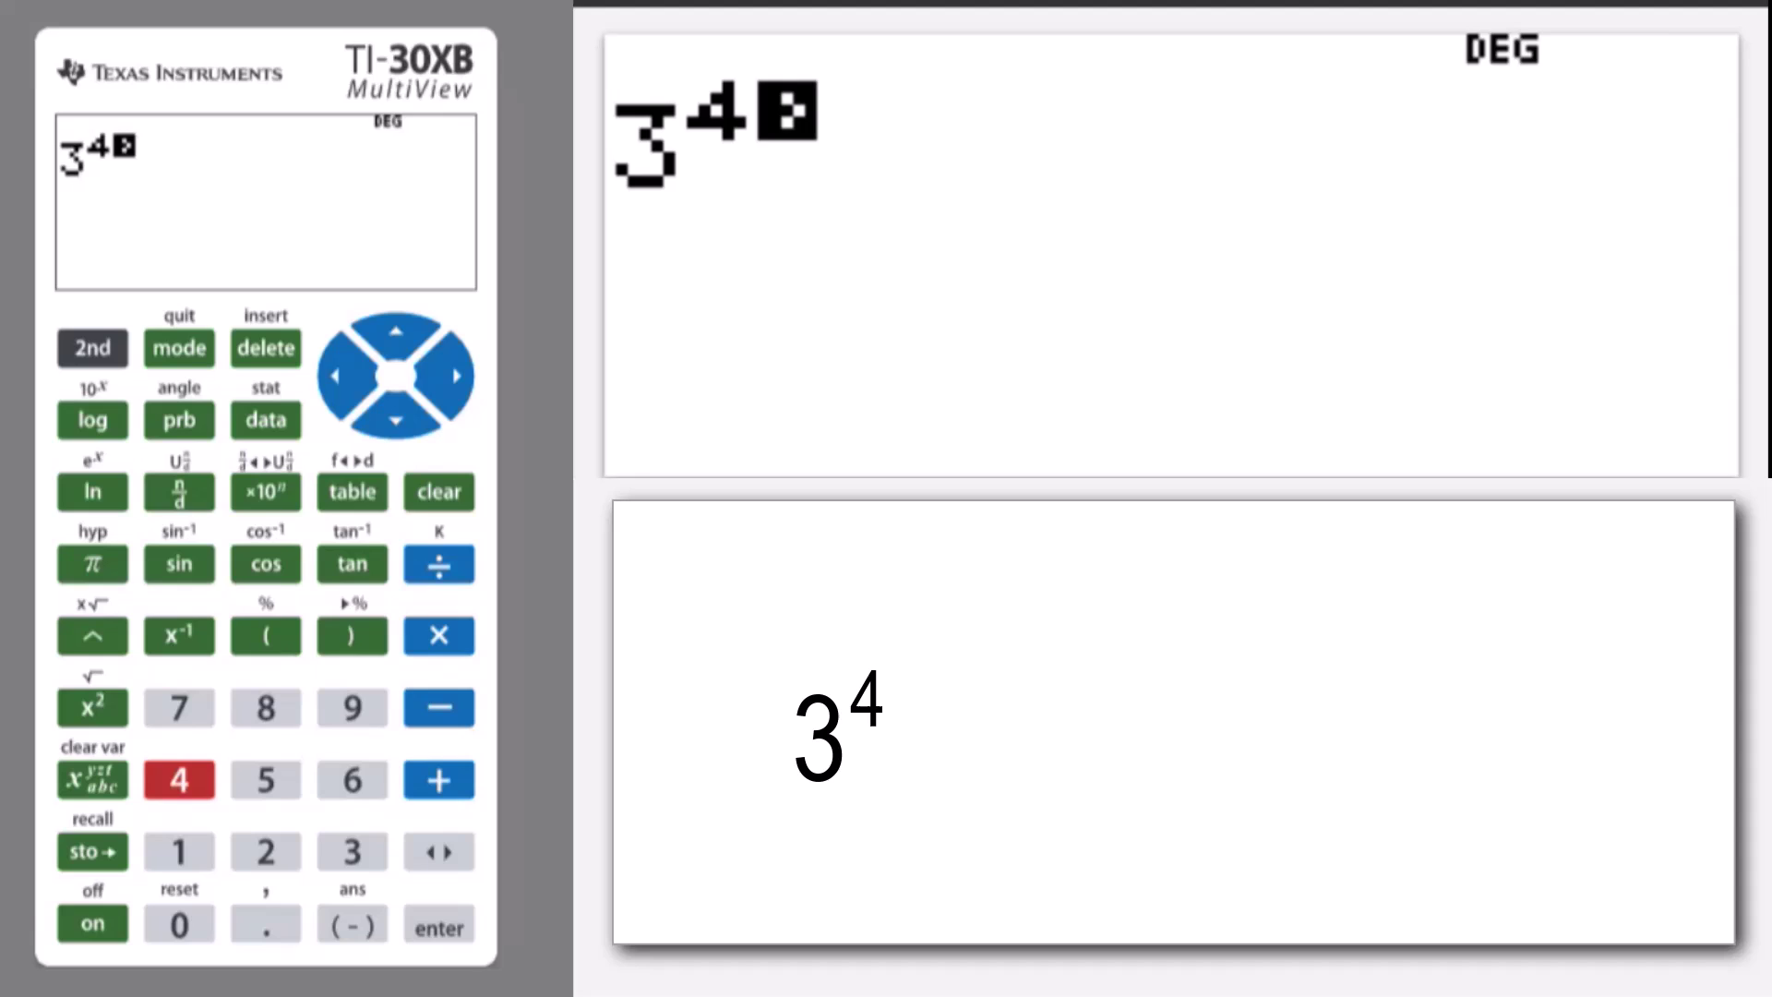
{"action": "key", "text": "Return"}
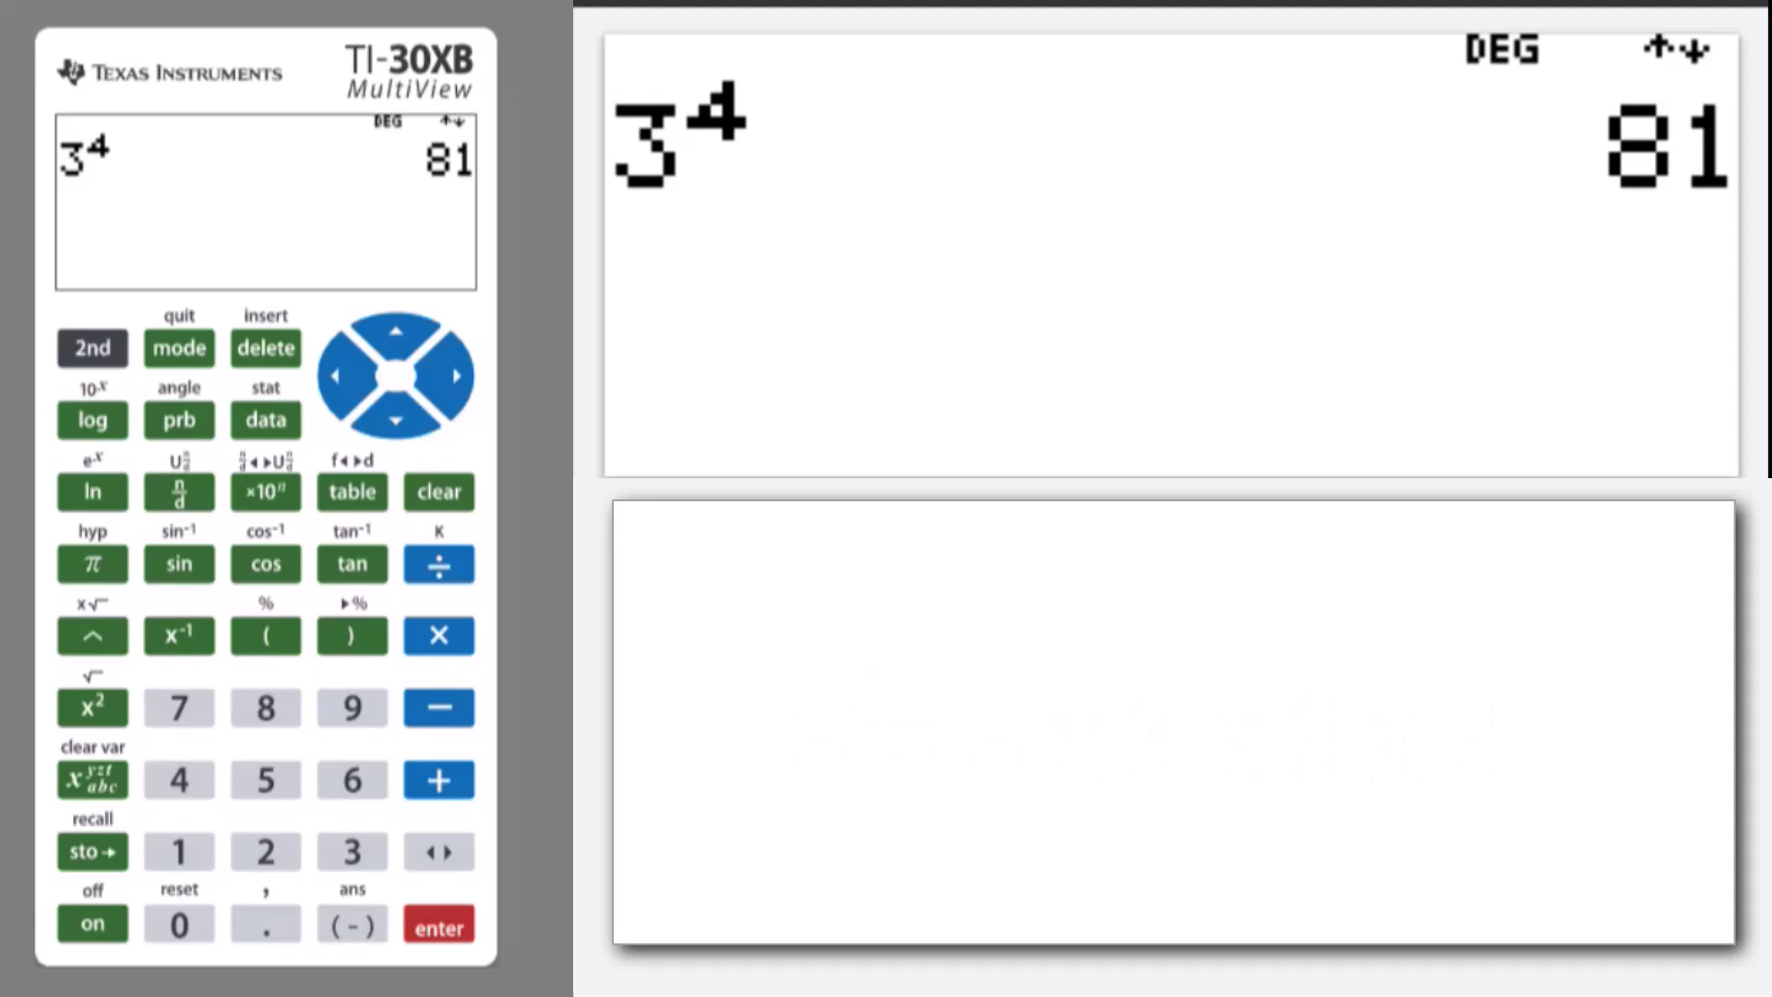
Step: Enter 5 with a negative exponent of -2 and evaluate it to get 1/25
{"action": "type", "text": "5"}
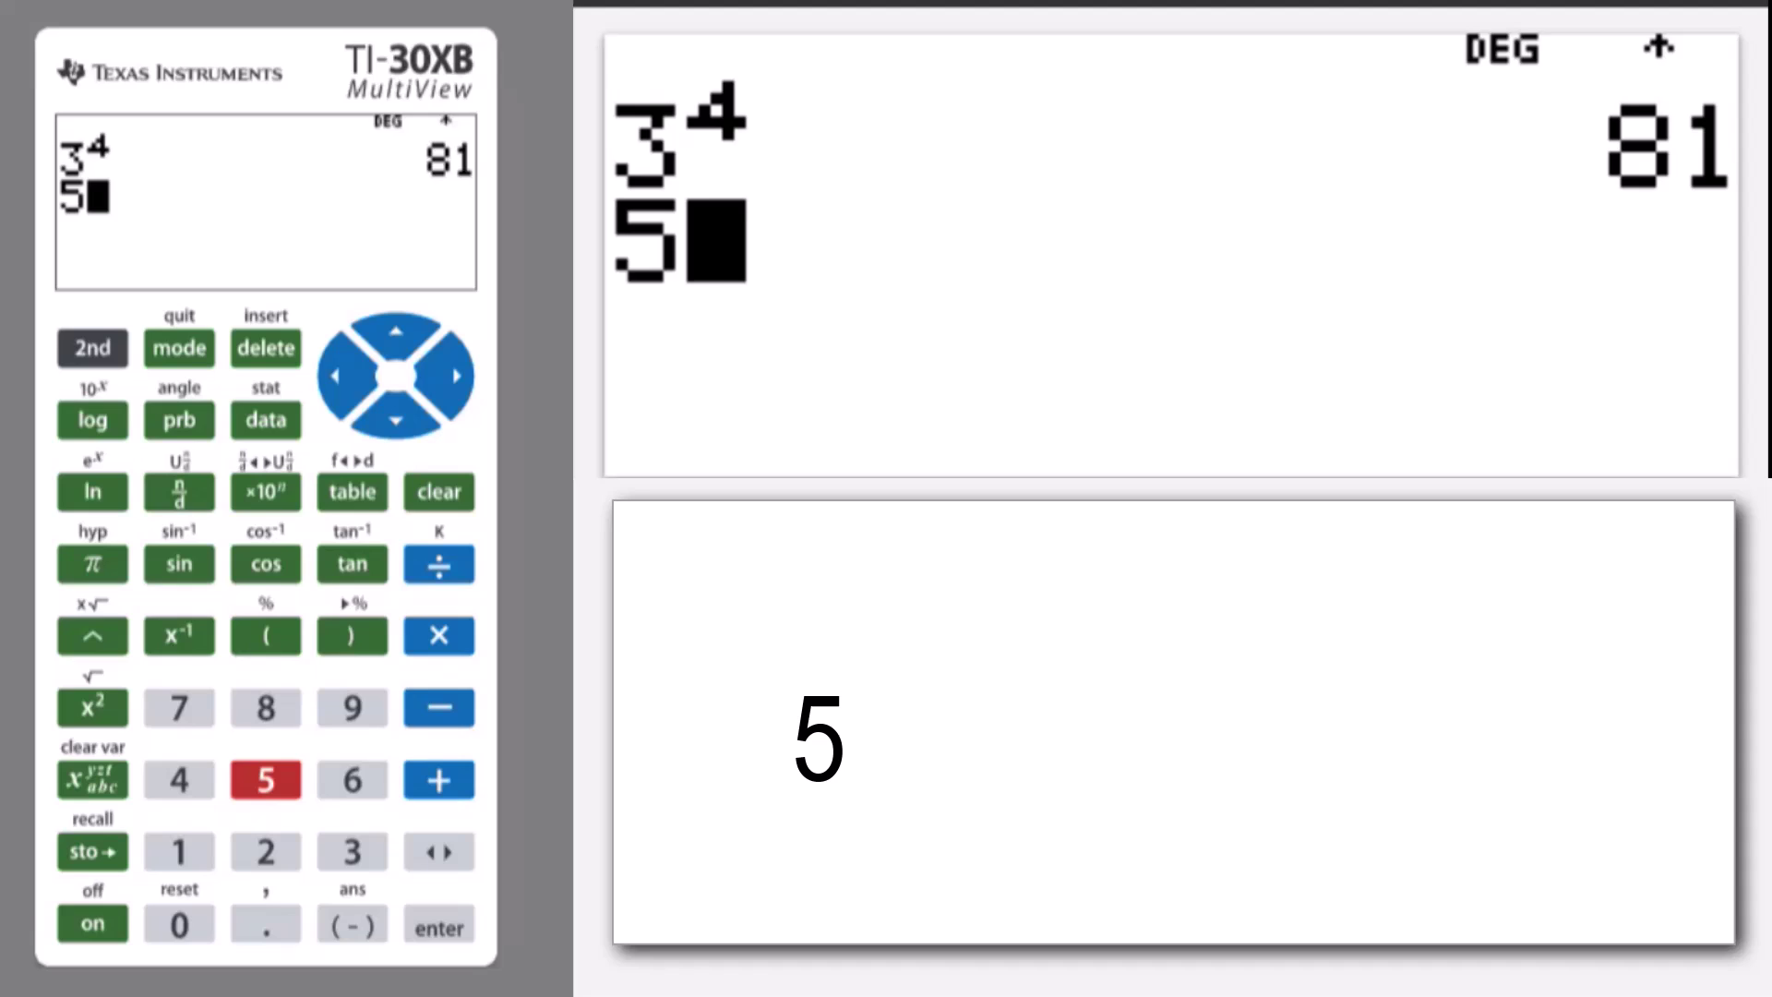
{"action": "key", "text": "asciicircum"}
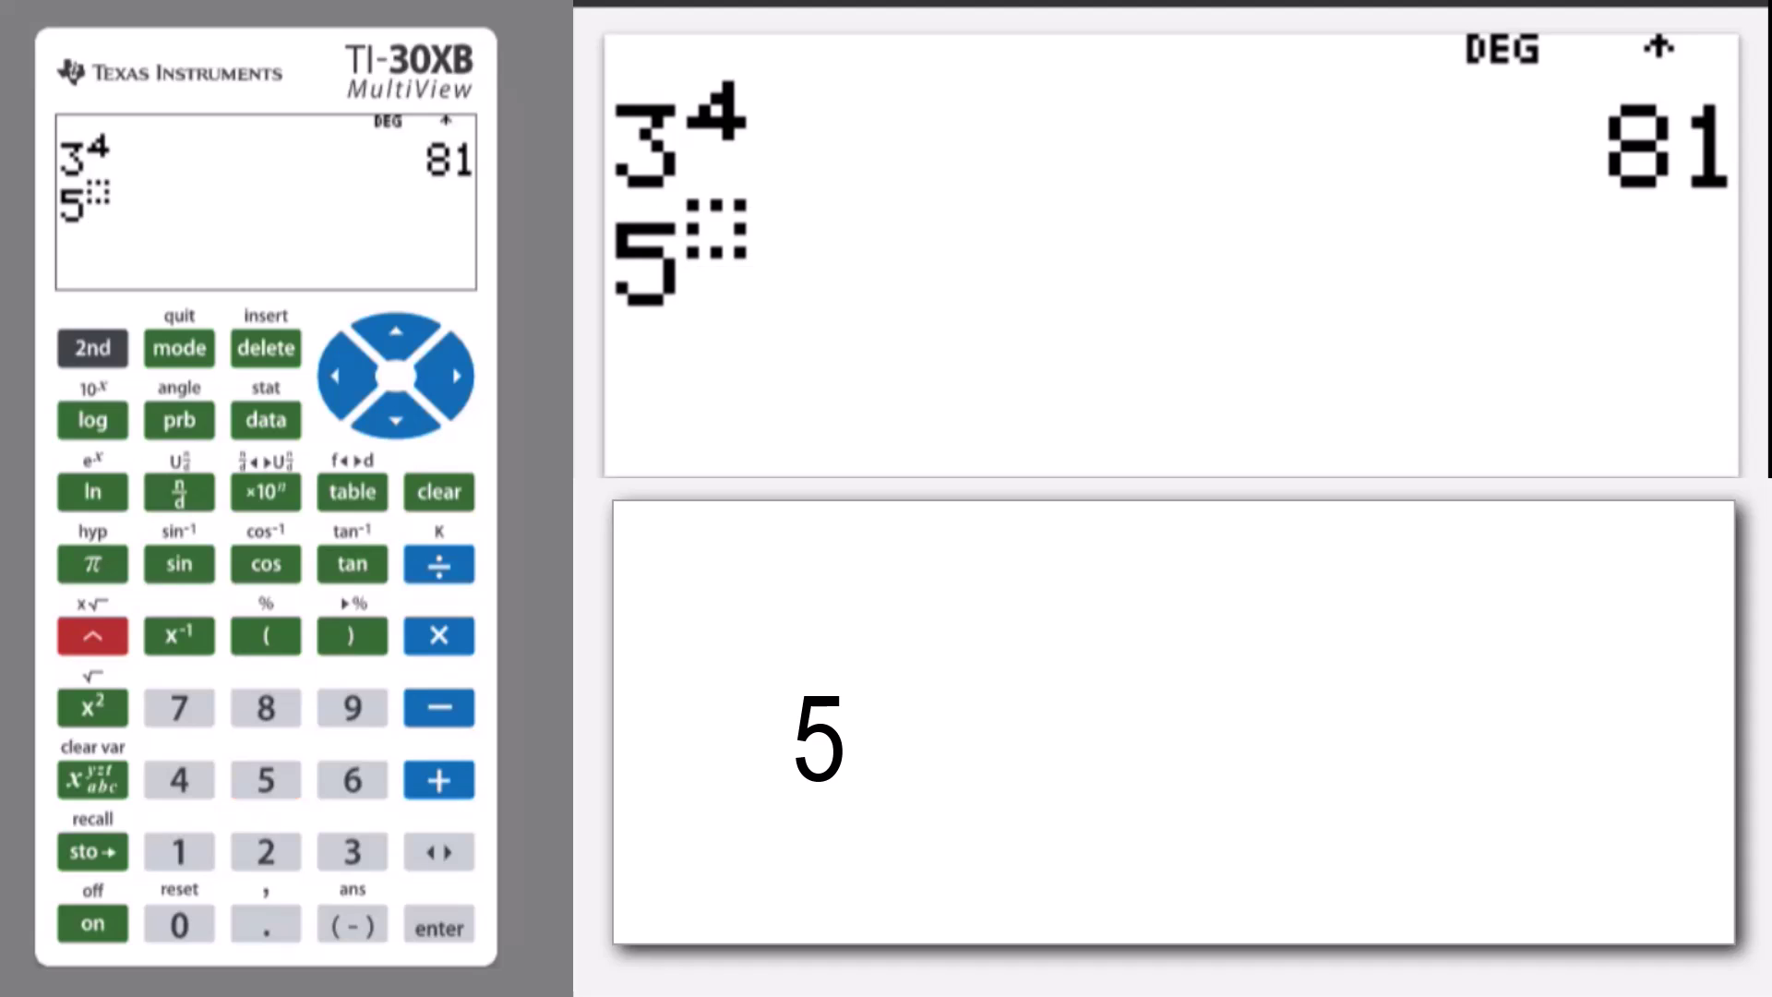
{"action": "key", "text": "minus"}
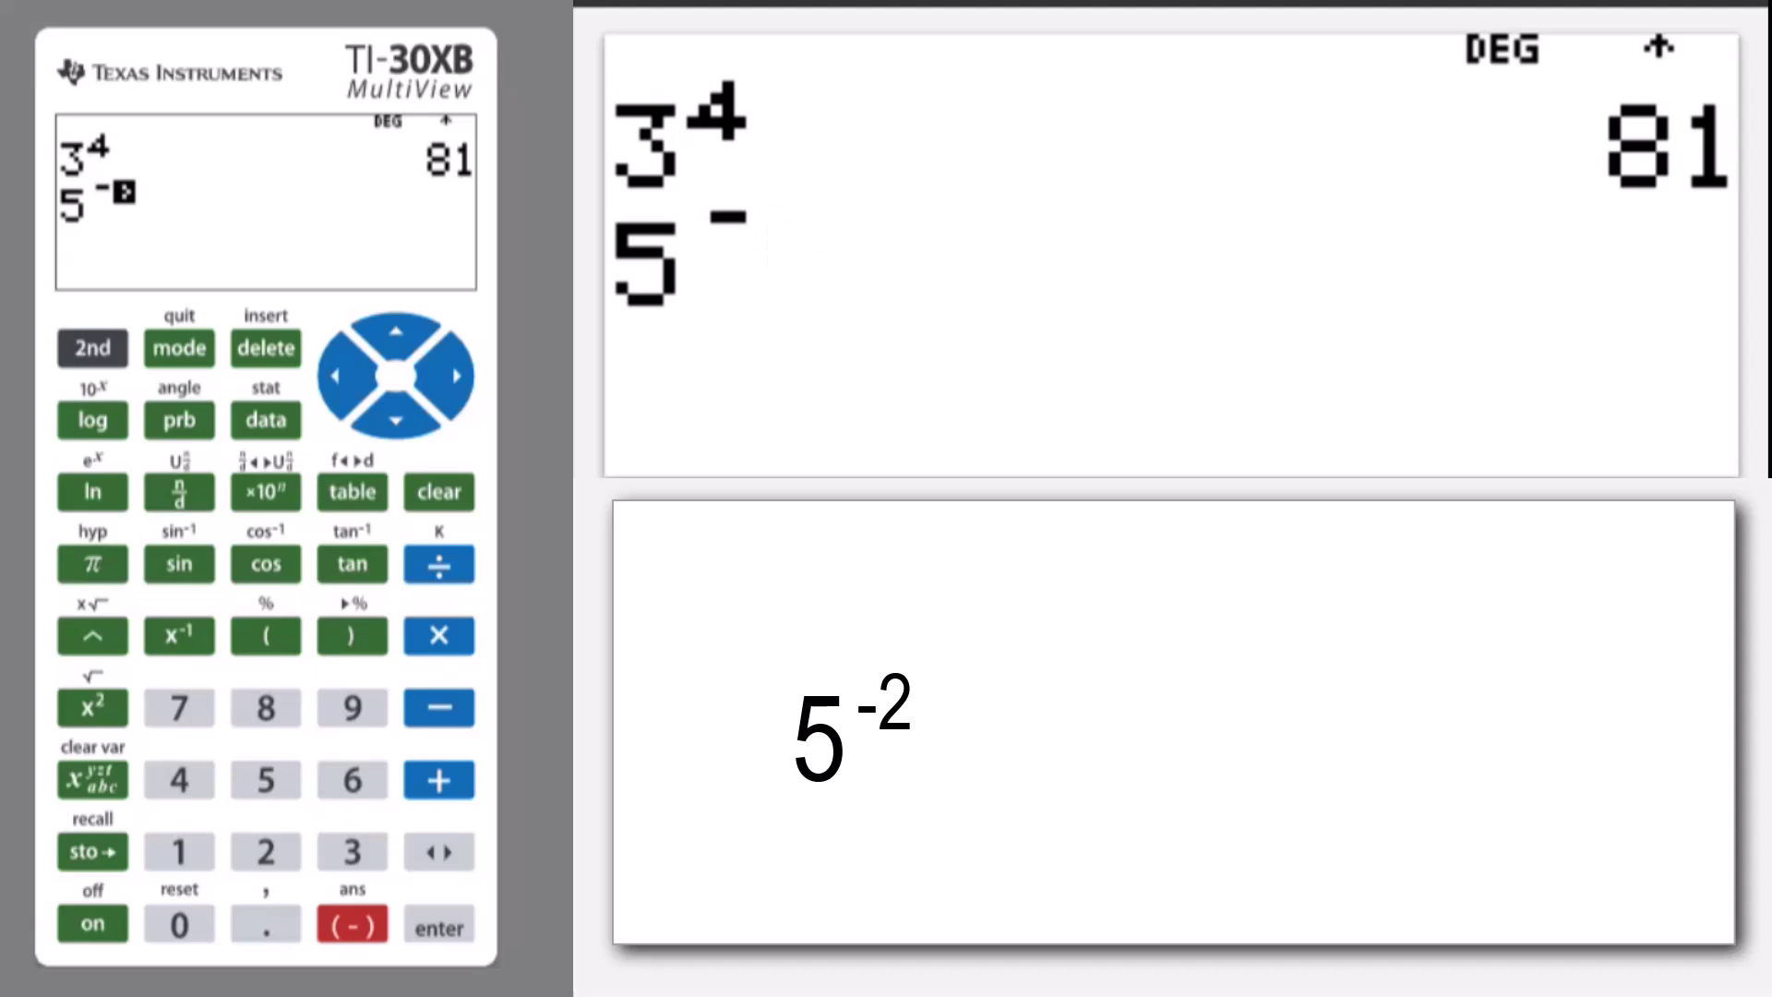
{"action": "key", "text": "2"}
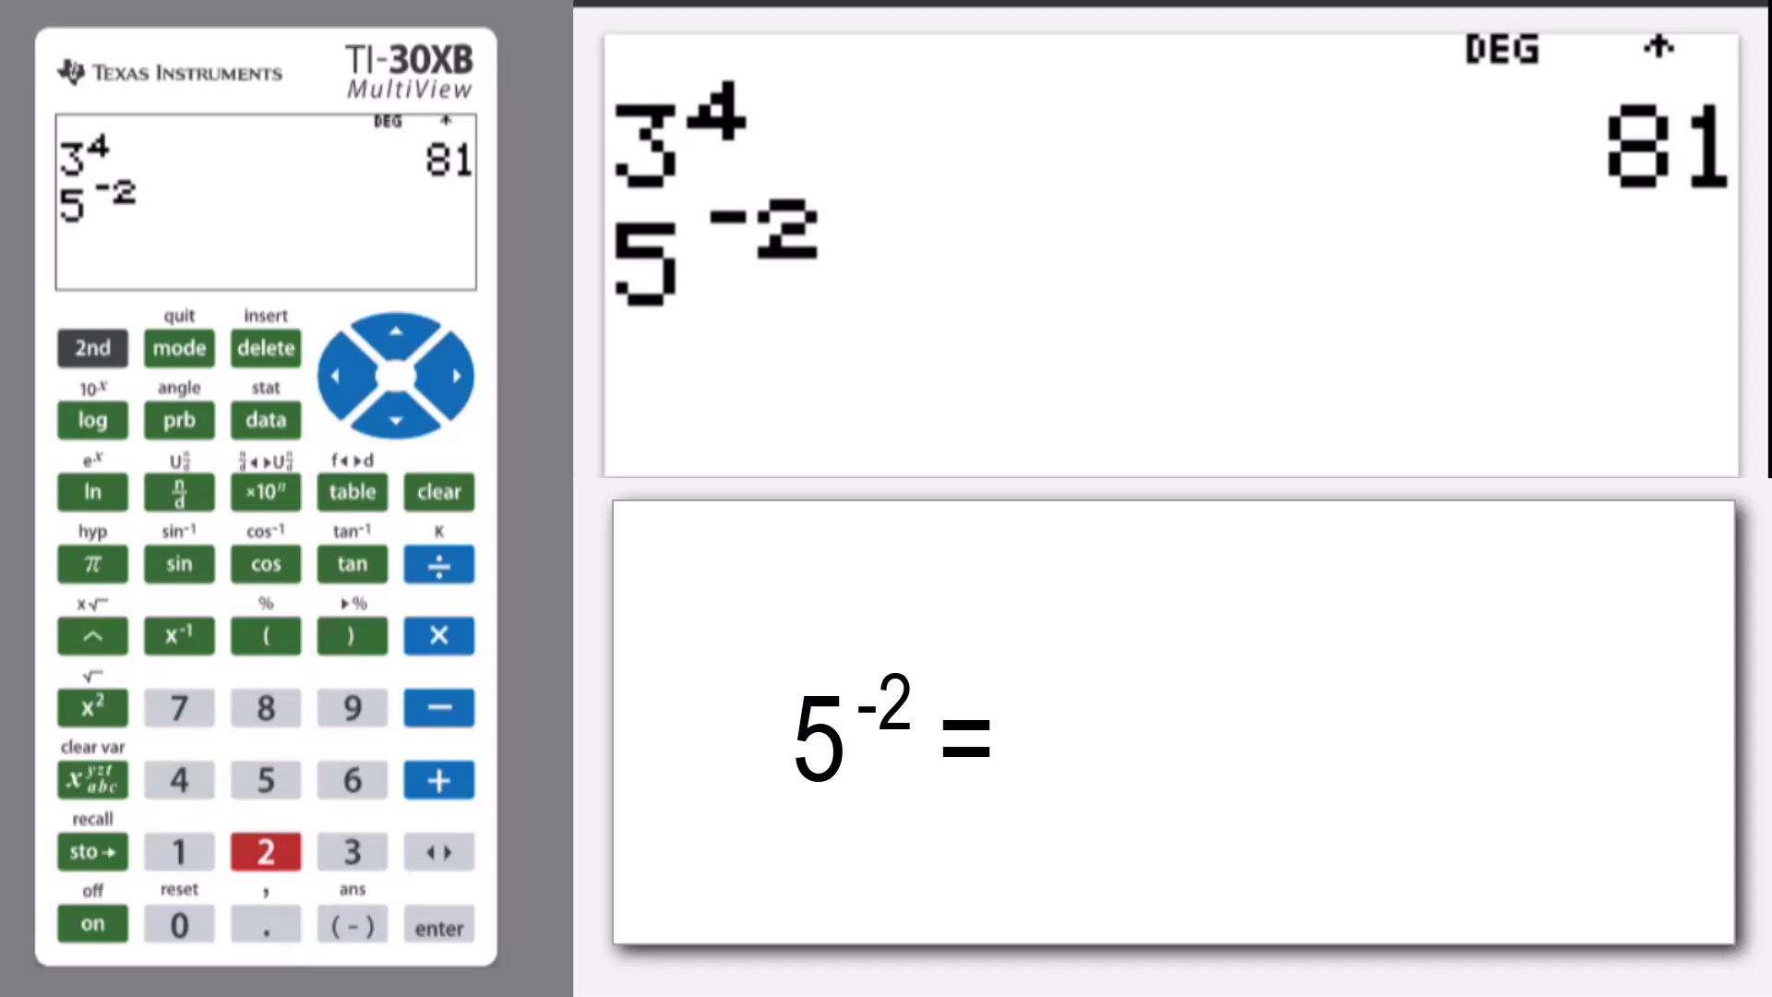
{"action": "left_click", "coordinate": [458, 361]}
{"action": "left_click", "coordinate": [462, 381]}
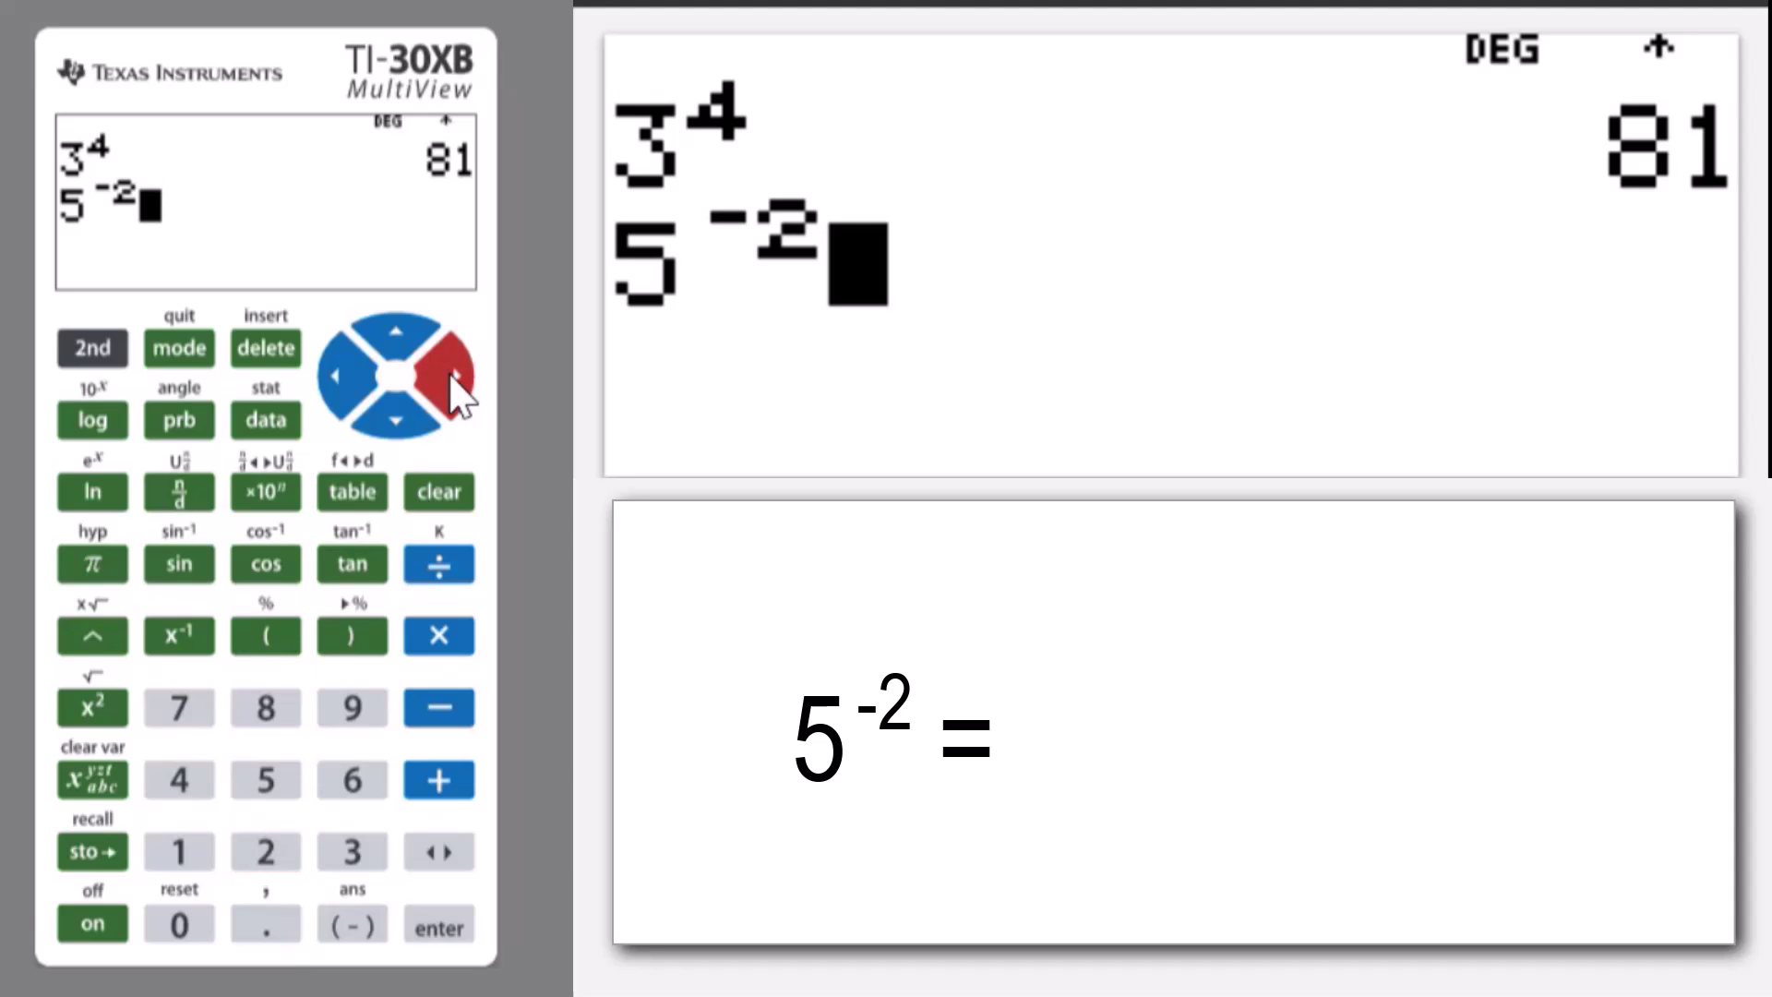
{"action": "left_click", "coordinate": [440, 928]}
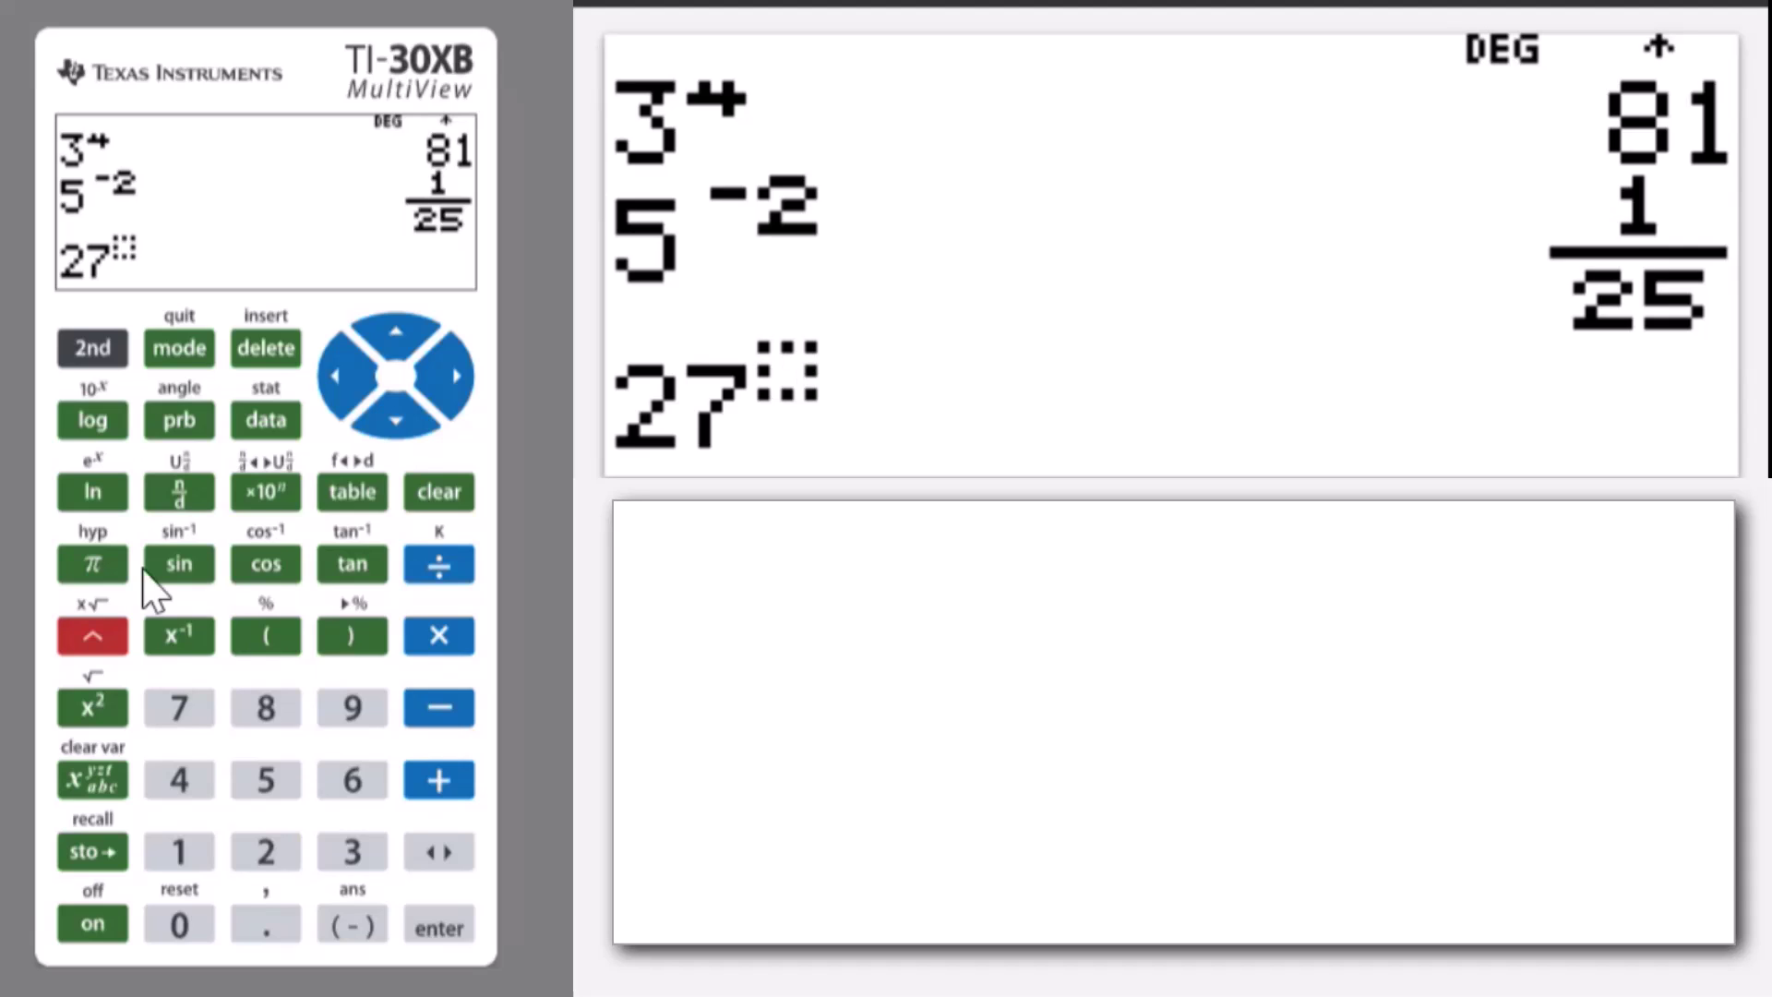
Step: Give 27 the fractional exponent 1/2 and evaluate it, giving 5.196152423
{"action": "left_click", "coordinate": [182, 487]}
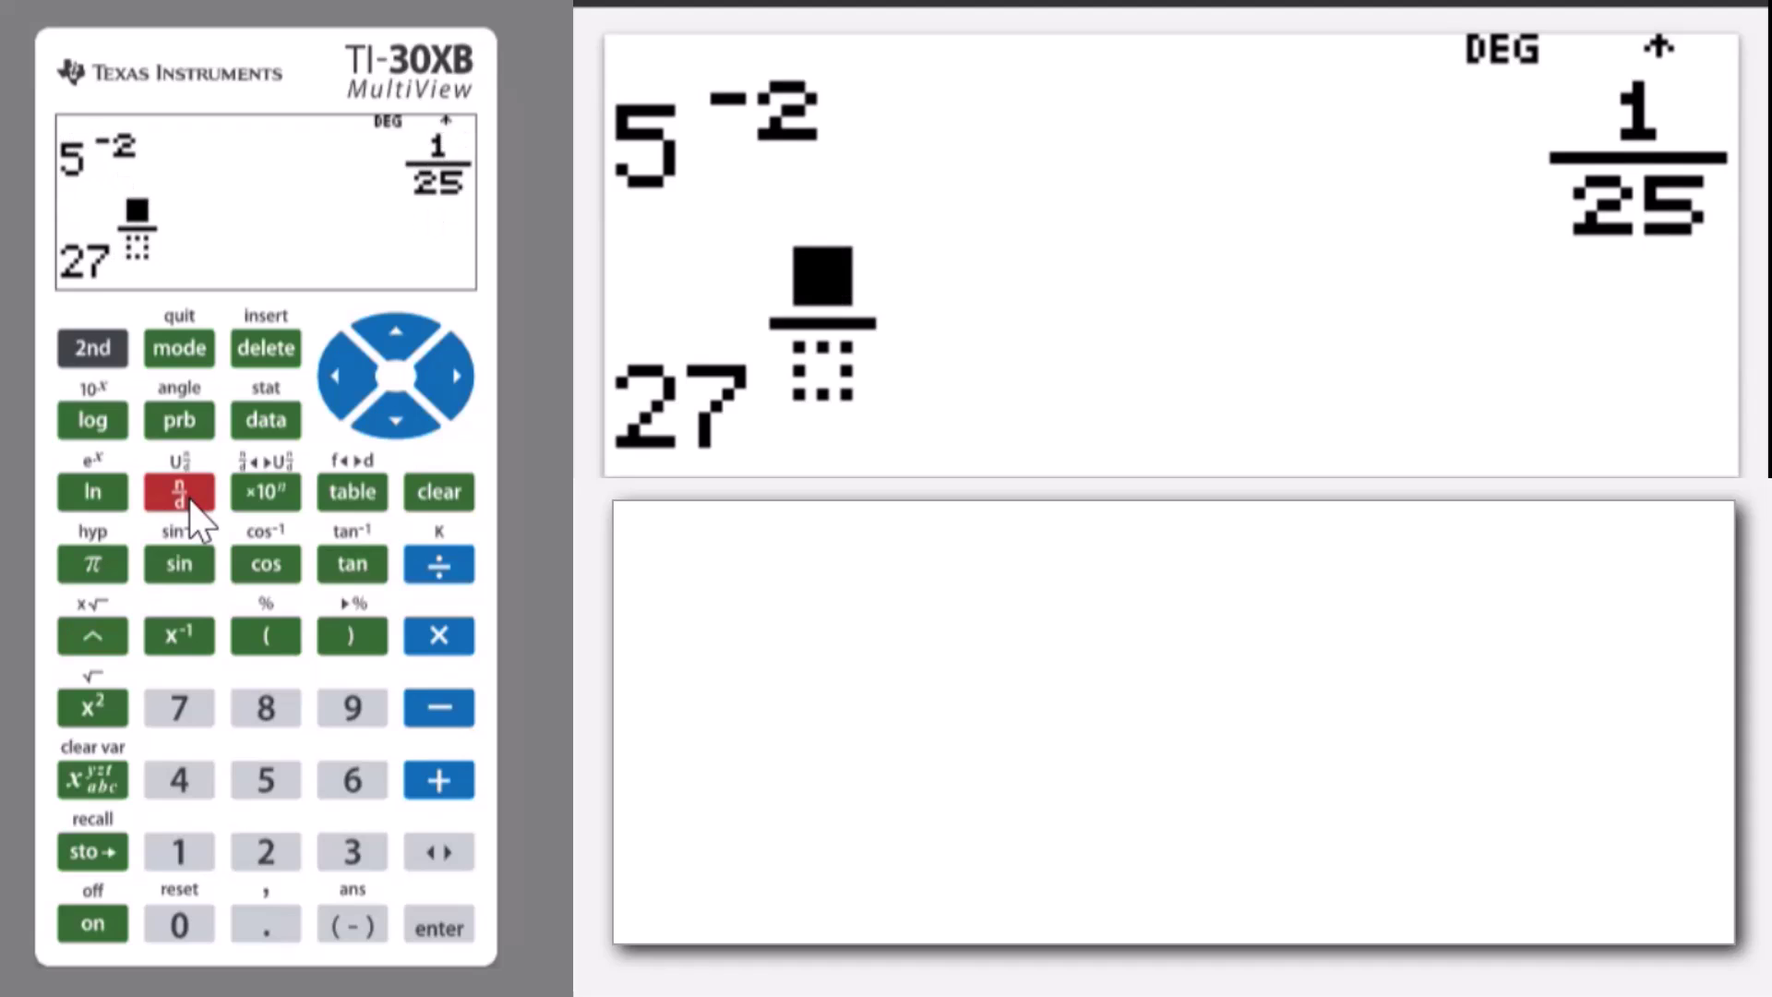
{"action": "type", "text": "1"}
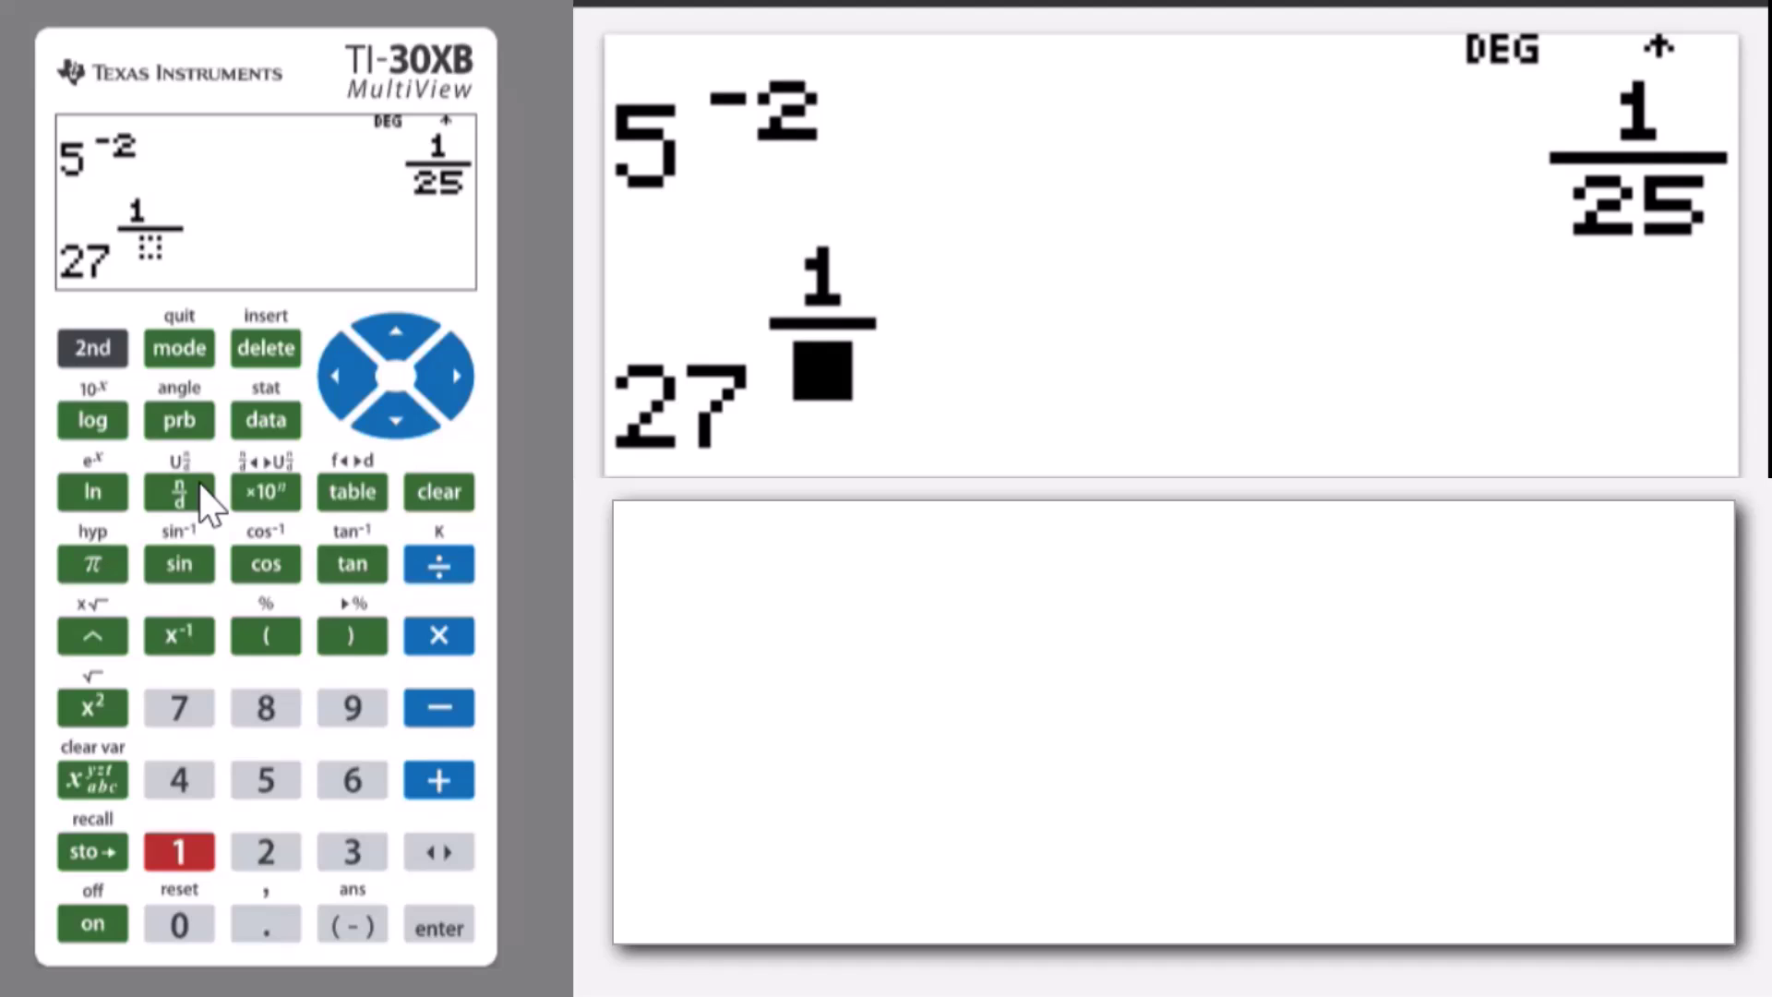
{"action": "key", "text": "Down"}
{"action": "type", "text": "2"}
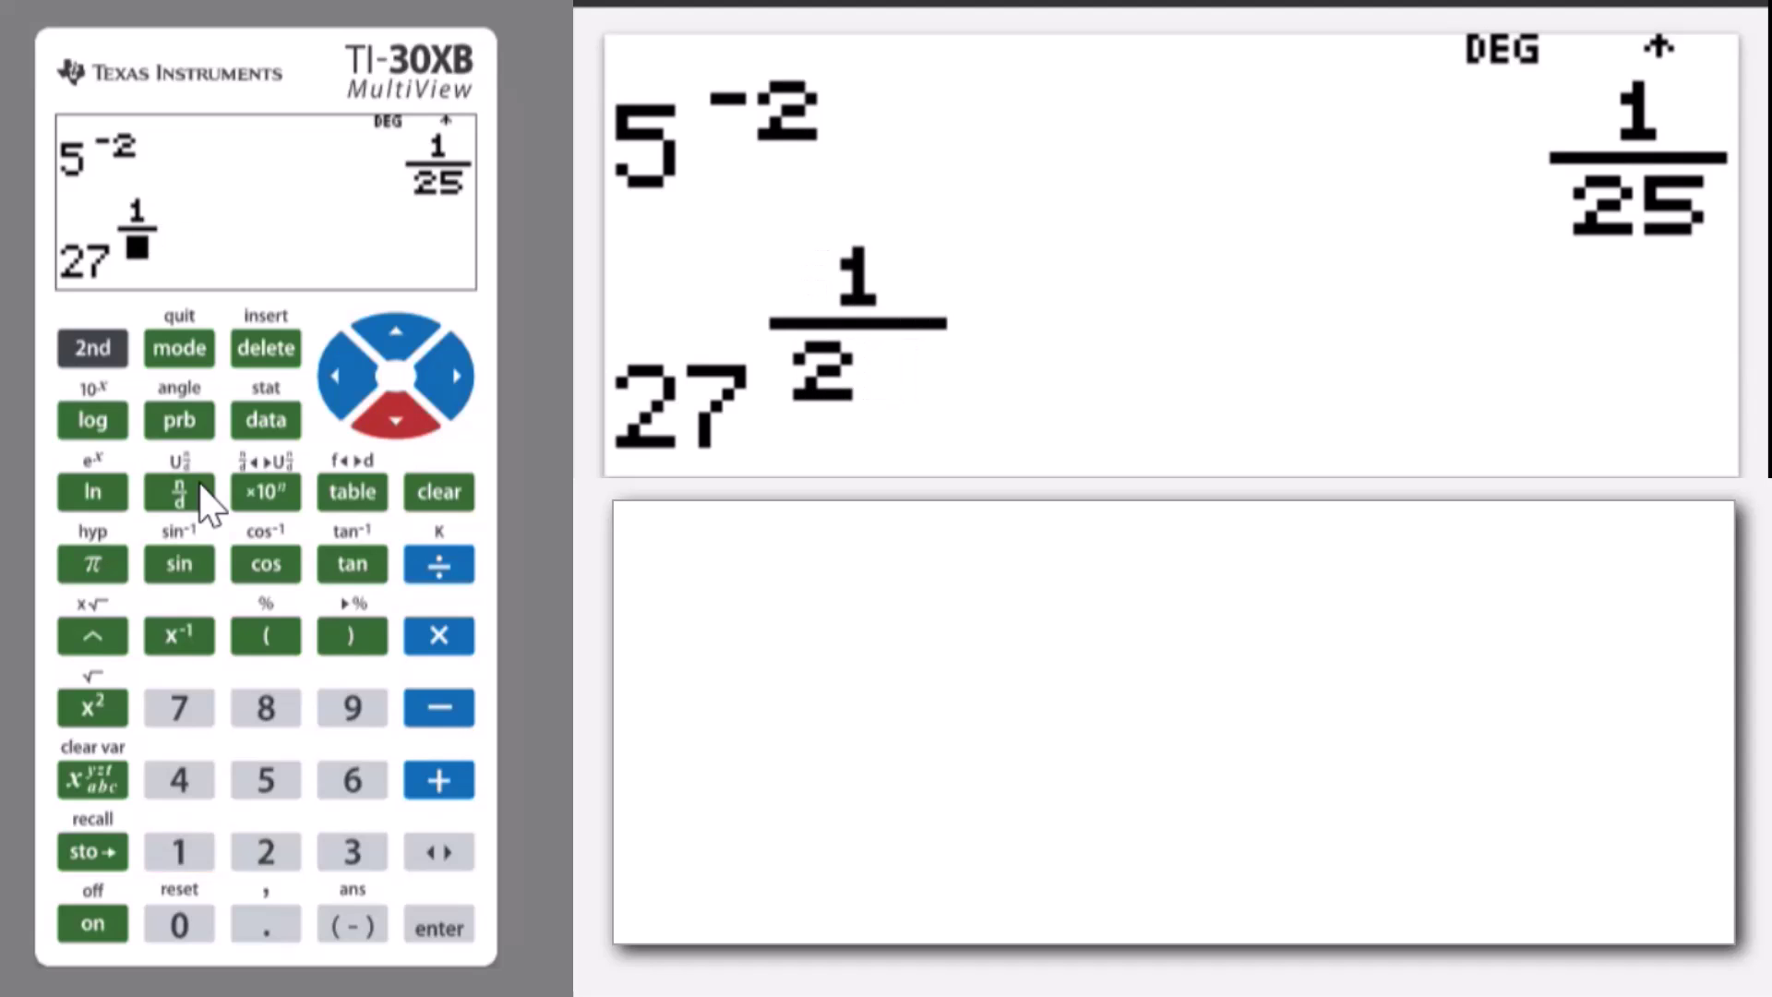
{"action": "key", "text": "Right"}
{"action": "key", "text": "Right"}
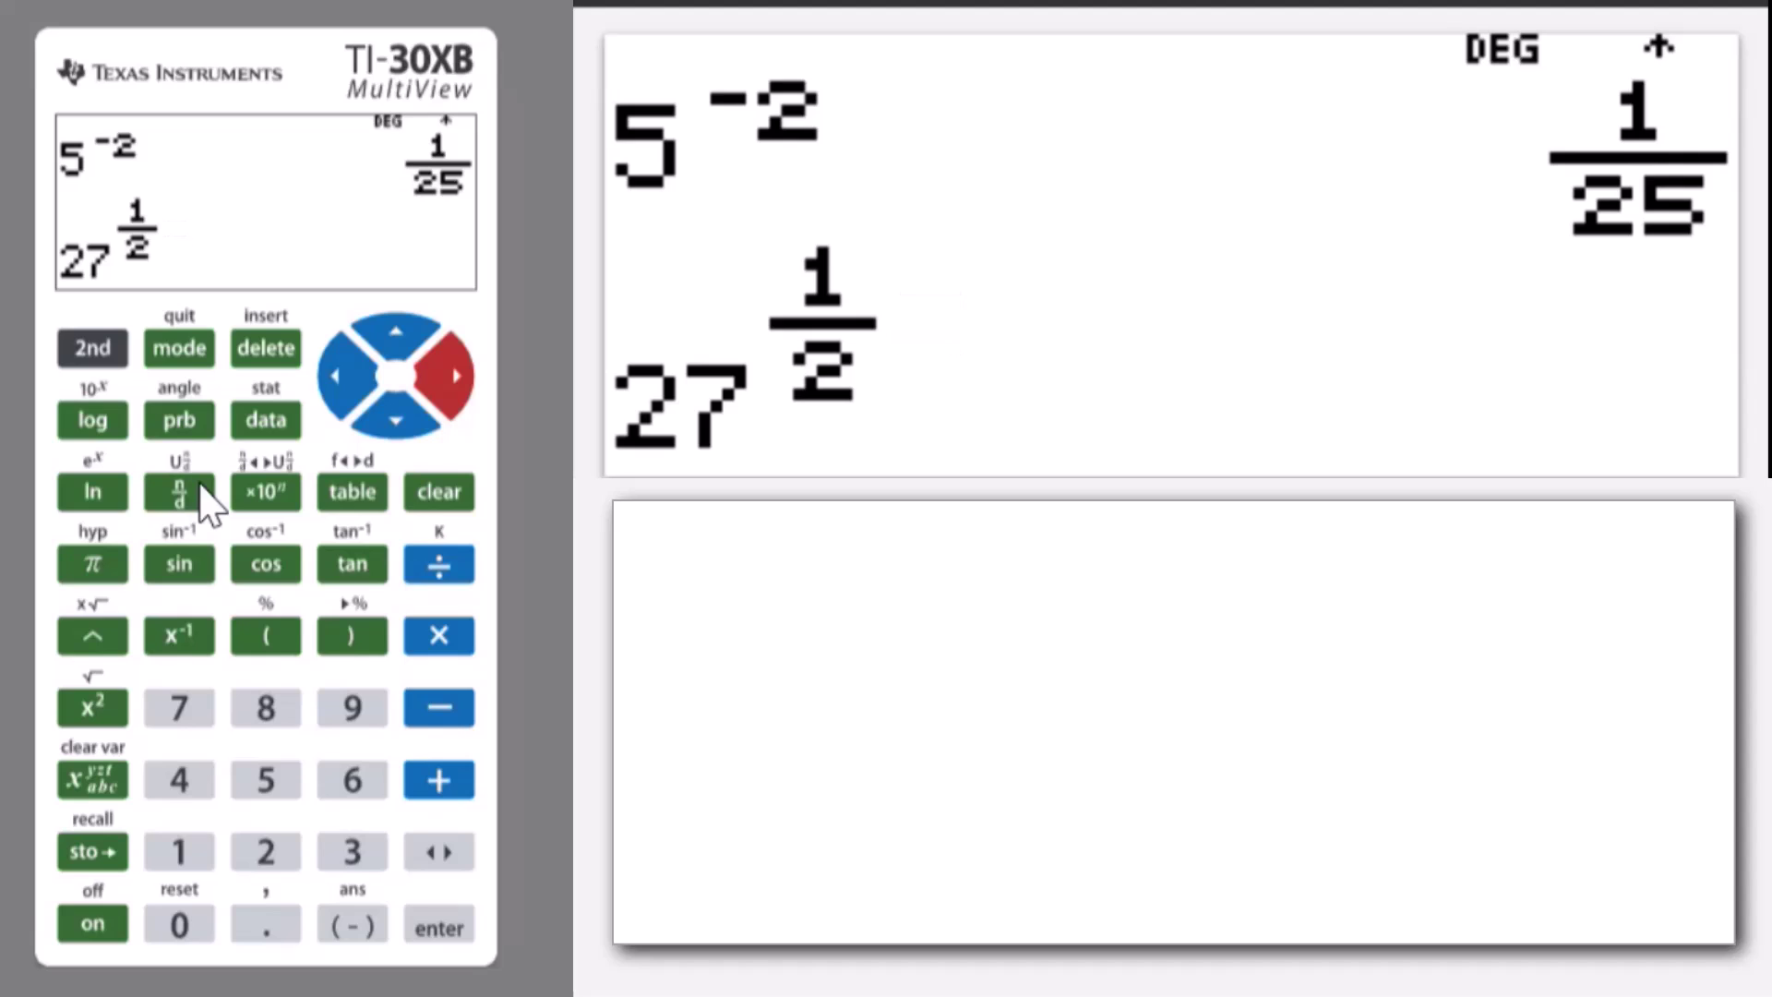
{"action": "key", "text": "Right"}
{"action": "key", "text": "Return"}
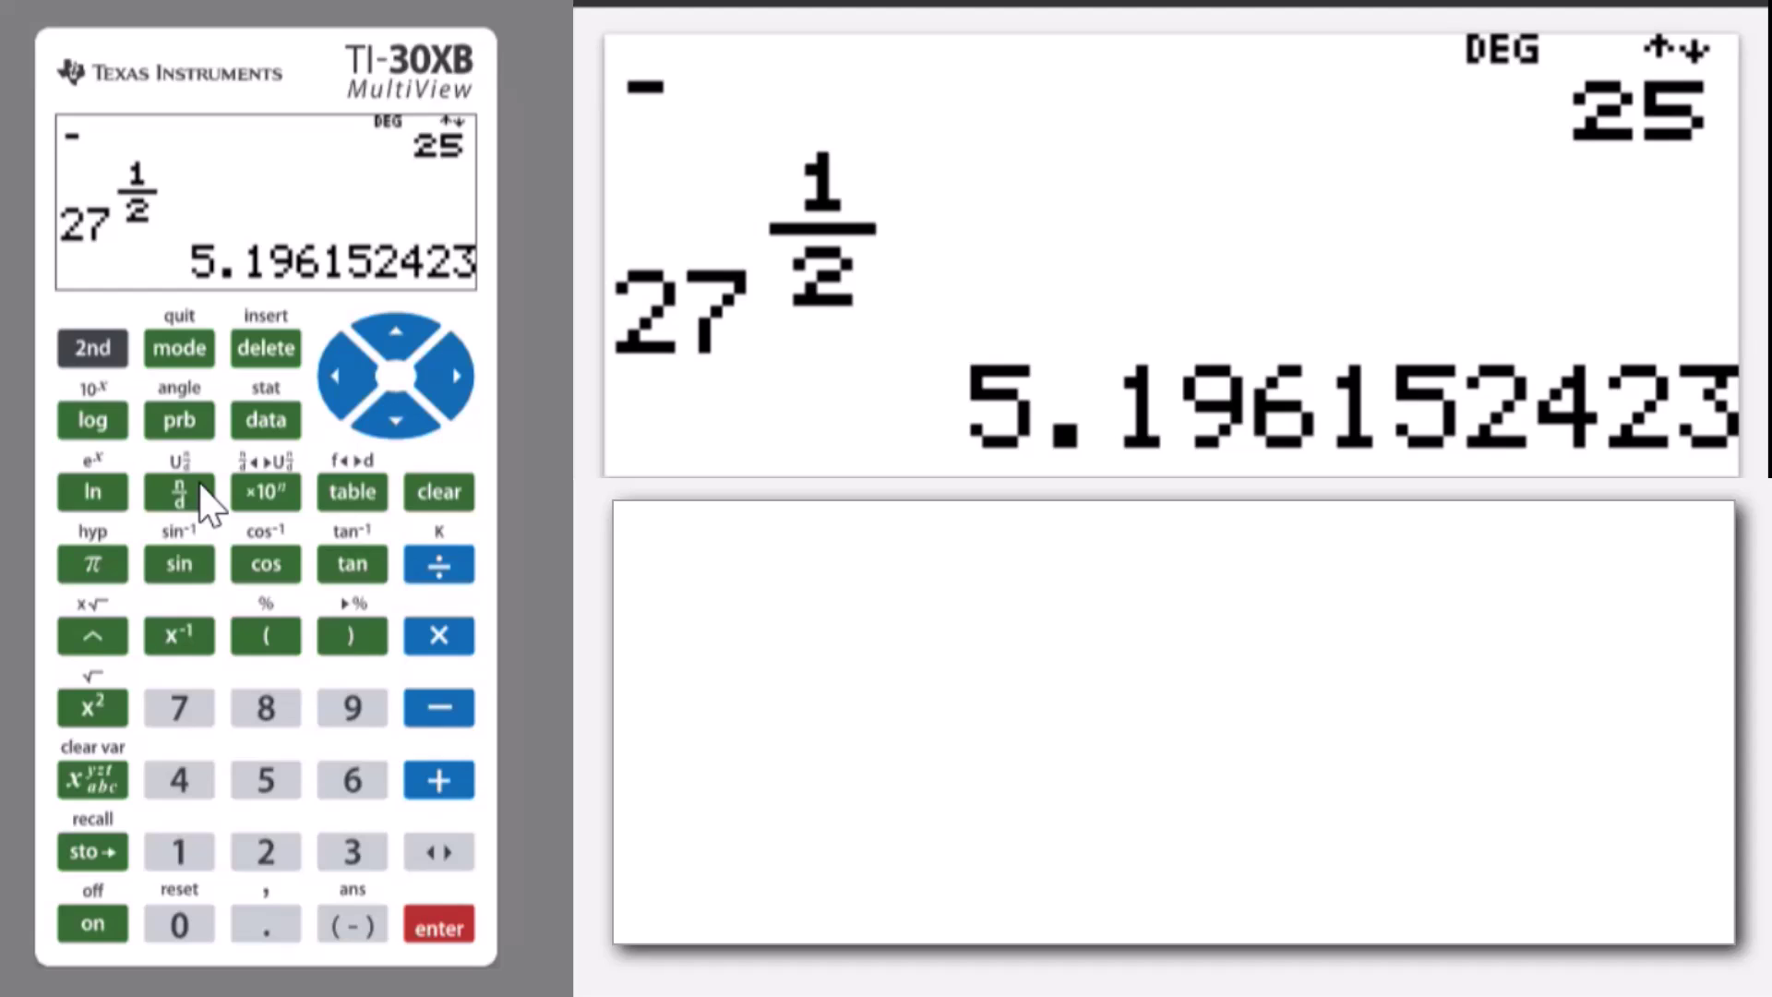
Step: Evaluate the square root of 27, getting 3√3 and its decimal 5.196152423
{"action": "left_click", "coordinate": [93, 351]}
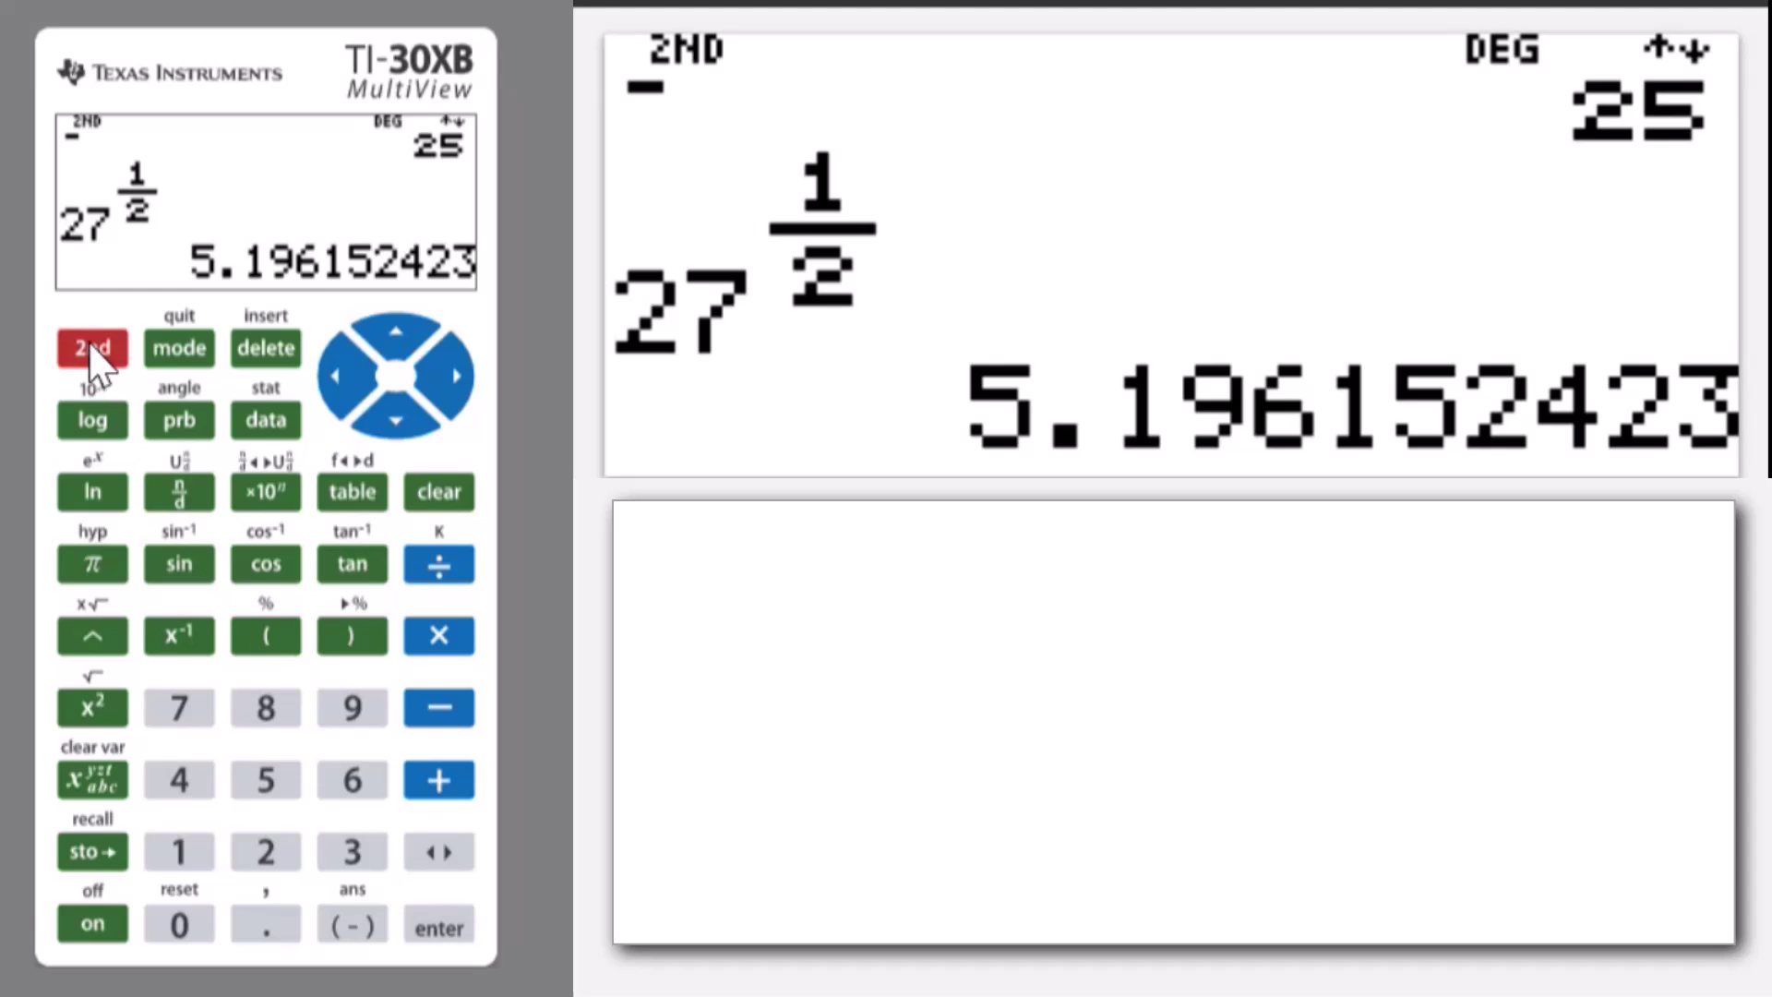
{"action": "left_click", "coordinate": [92, 707]}
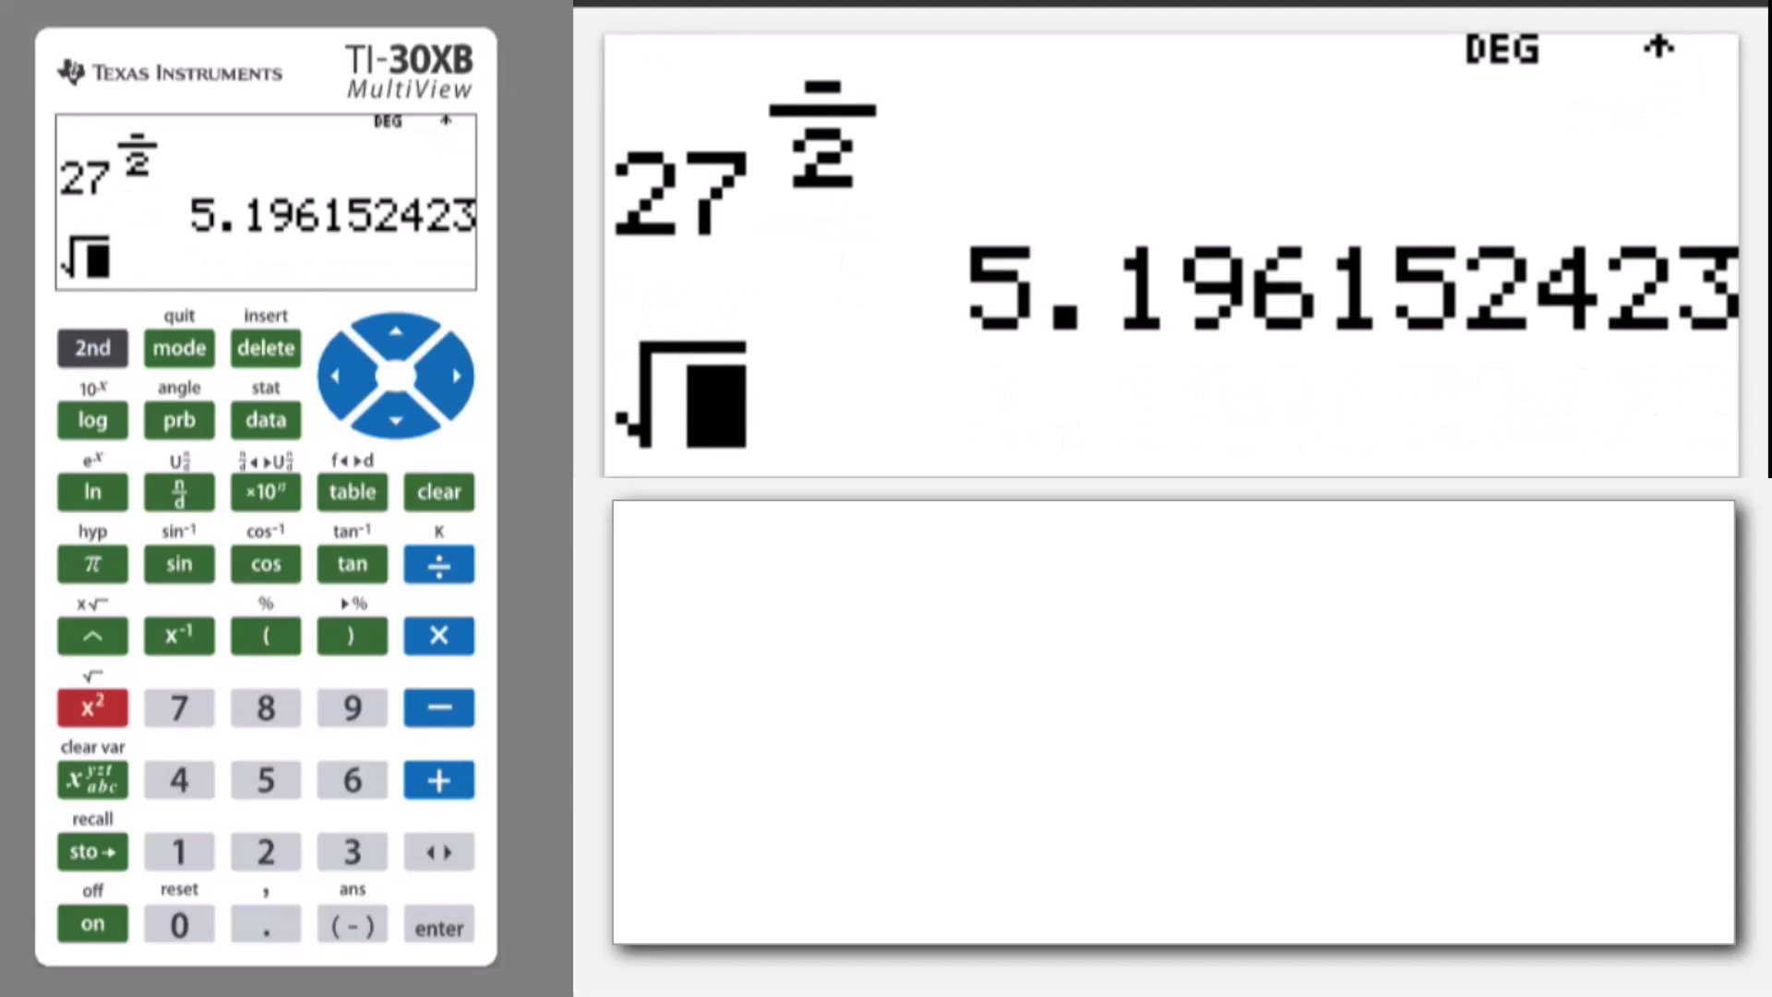
{"action": "type", "text": "27"}
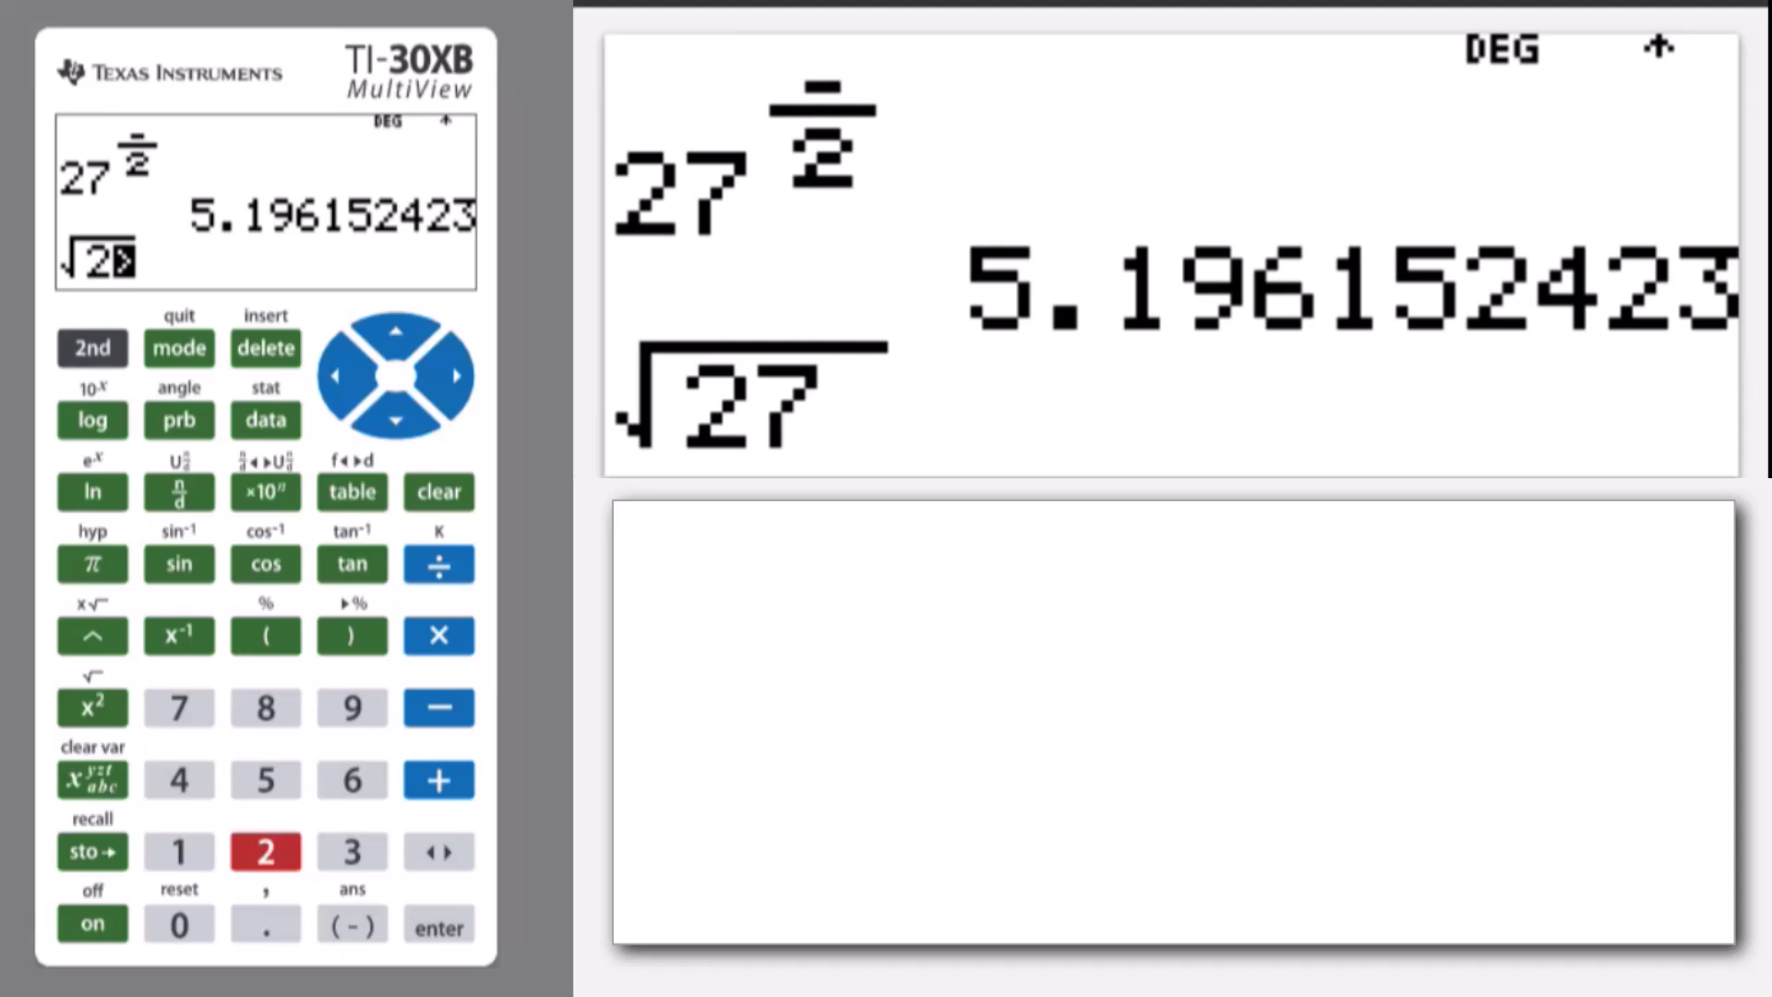
{"action": "left_click", "coordinate": [179, 707]}
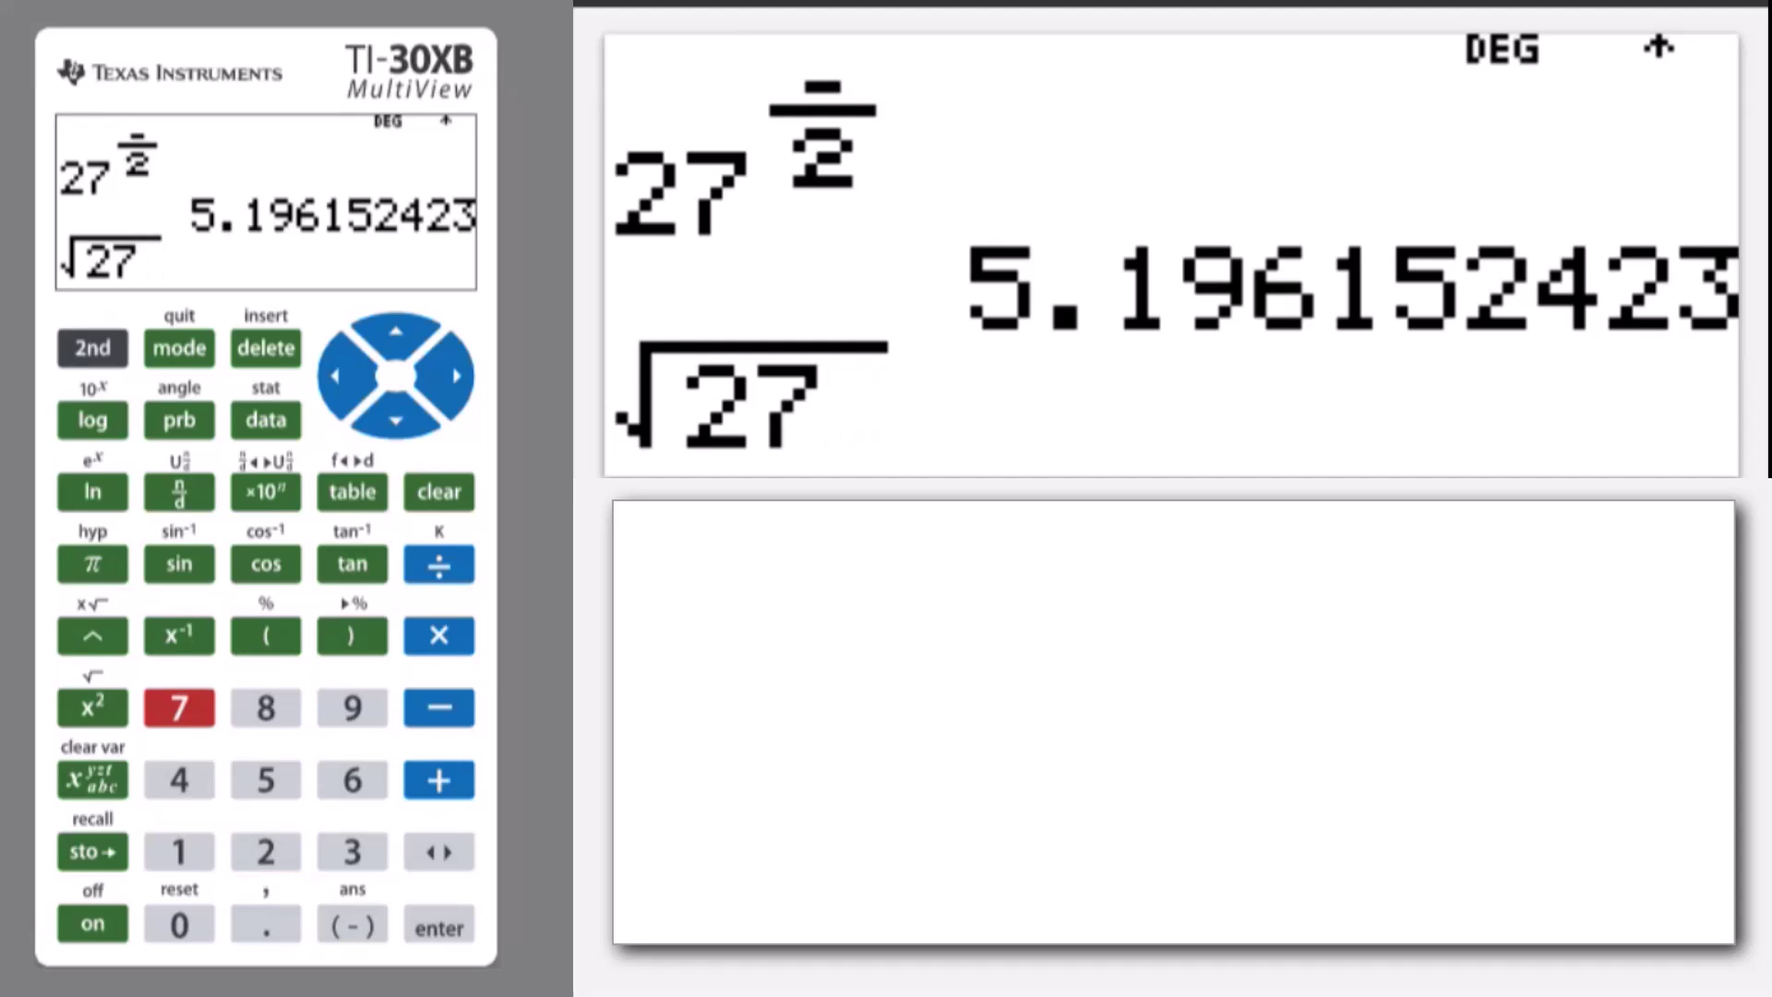
{"action": "key", "text": "Right"}
{"action": "key", "text": "Return"}
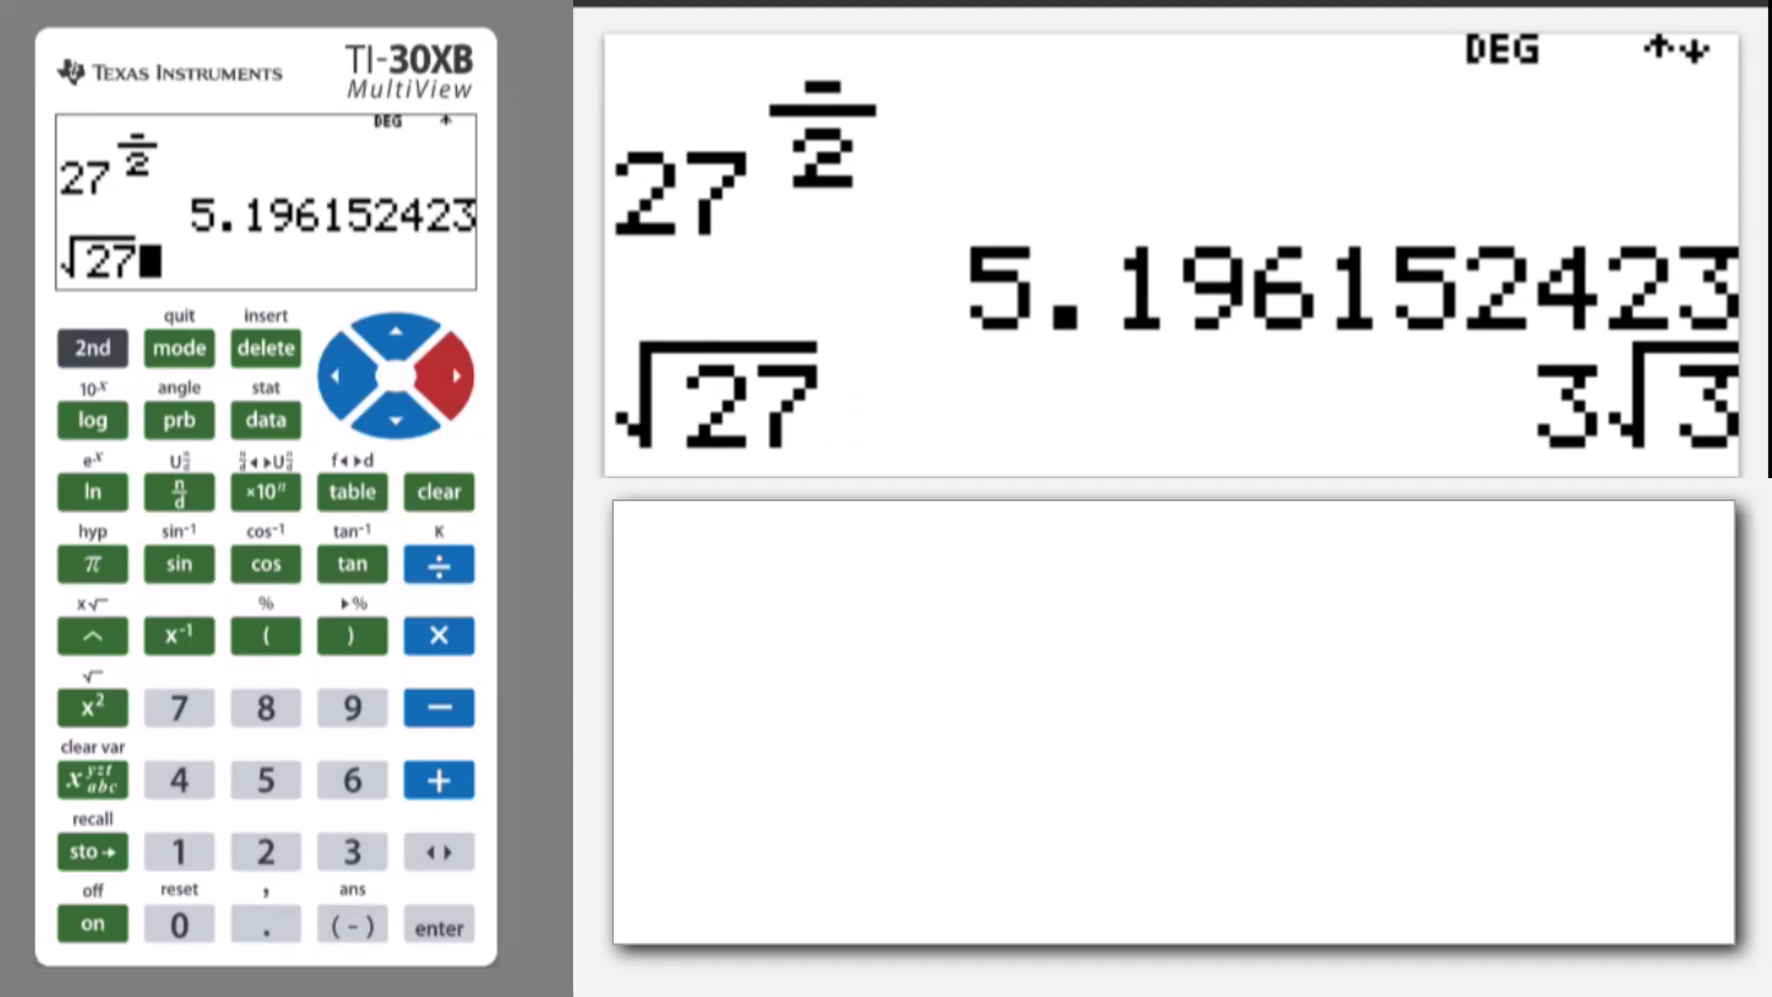
{"action": "key", "text": "Return"}
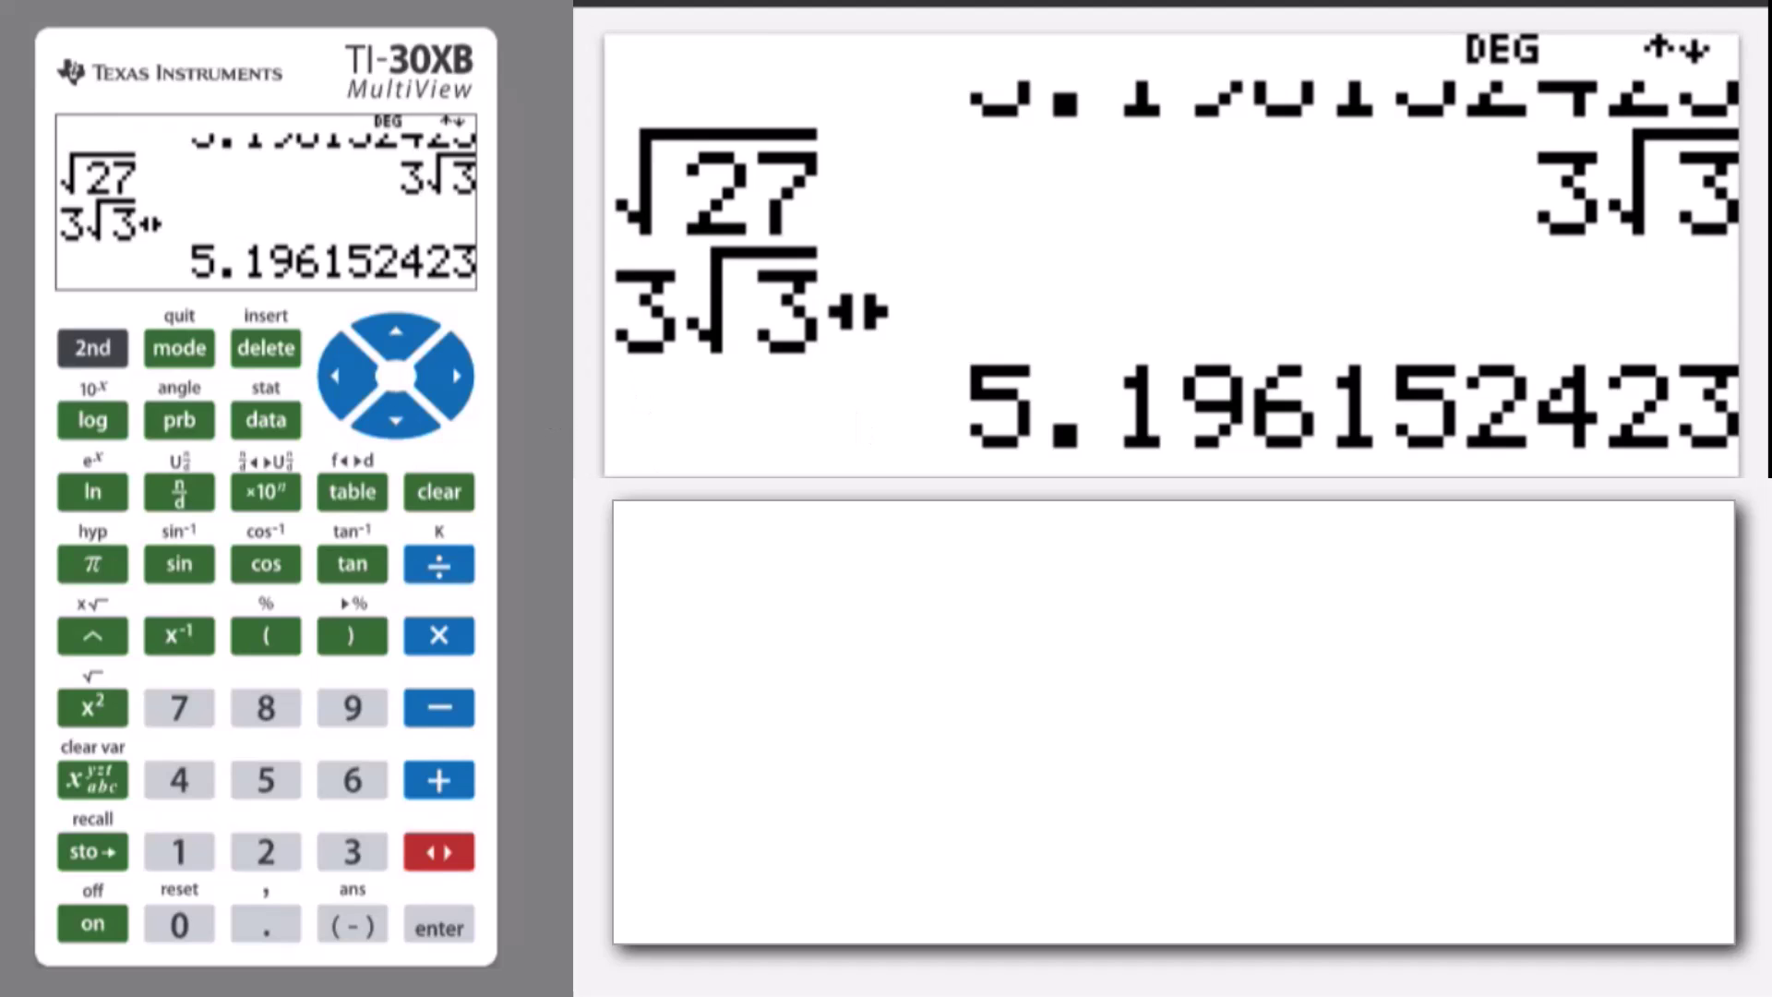
Step: Scroll up through the earlier results in the calculation history, then back down
{"action": "left_click", "coordinate": [399, 329]}
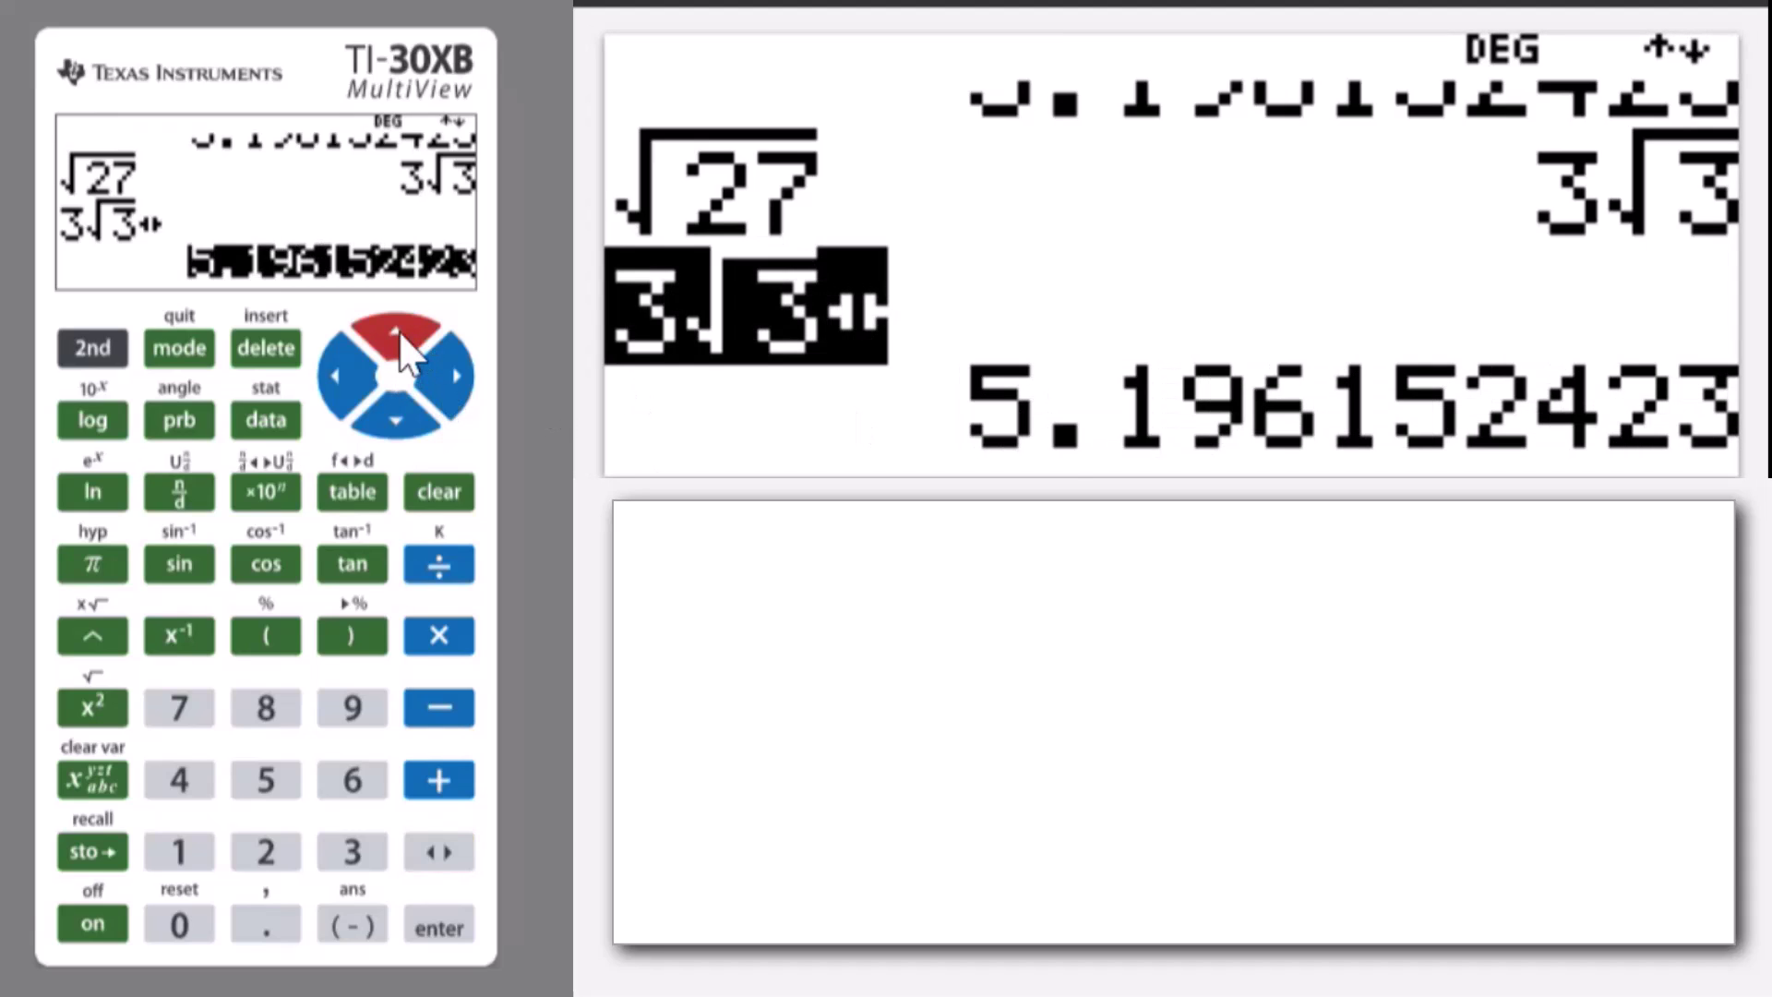
{"action": "left_click", "coordinate": [400, 327]}
{"action": "left_click", "coordinate": [402, 328]}
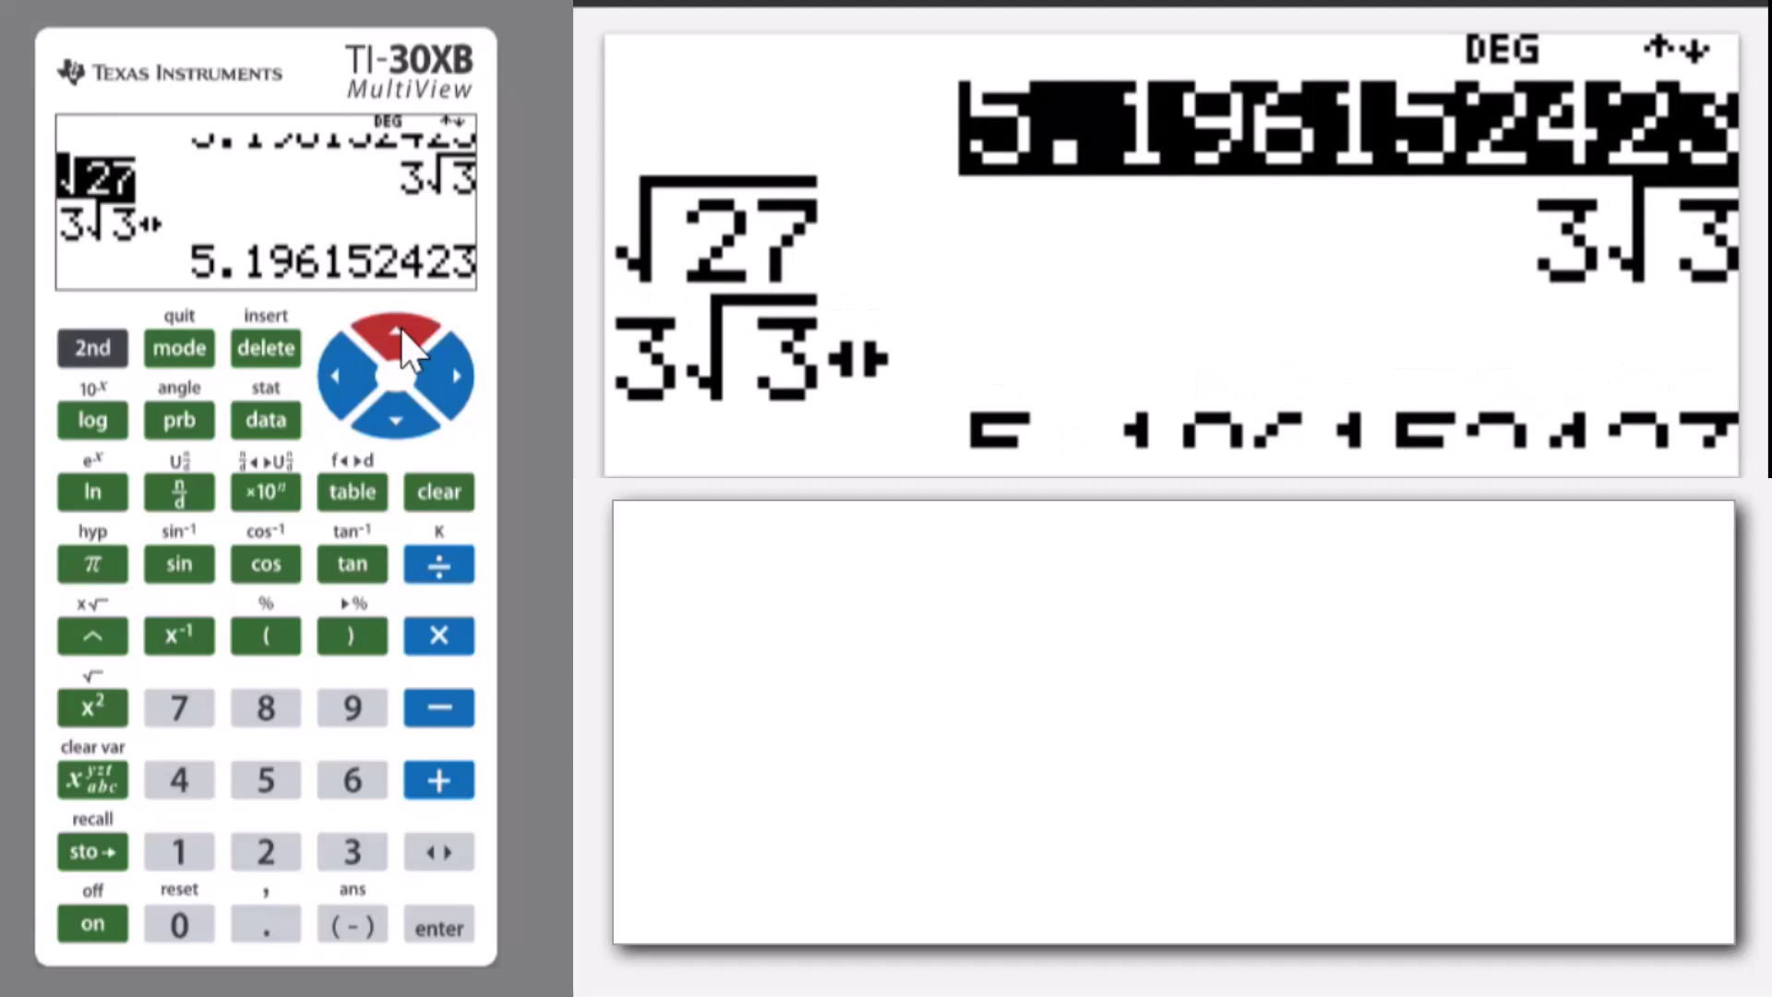
{"action": "left_click", "coordinate": [402, 328]}
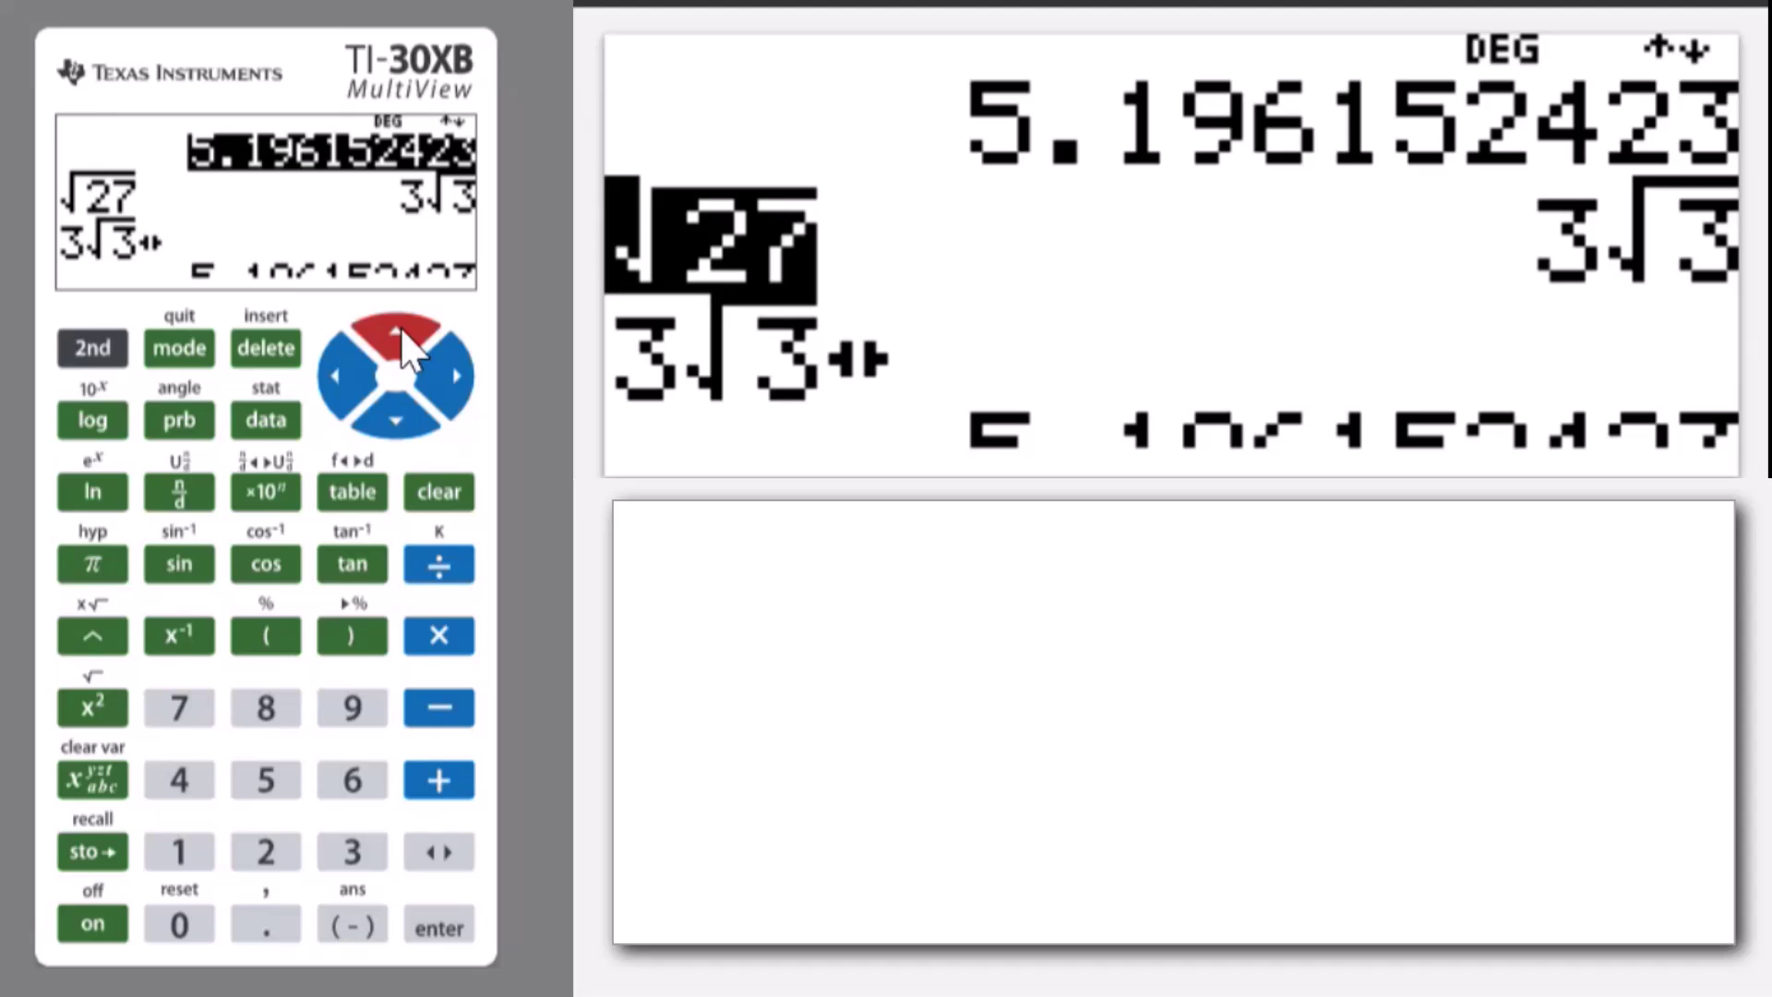
{"action": "key", "text": "Down"}
{"action": "key", "text": "Down"}
{"action": "key", "text": "Down"}
{"action": "key", "text": "Down"}
{"action": "key", "text": "Down"}
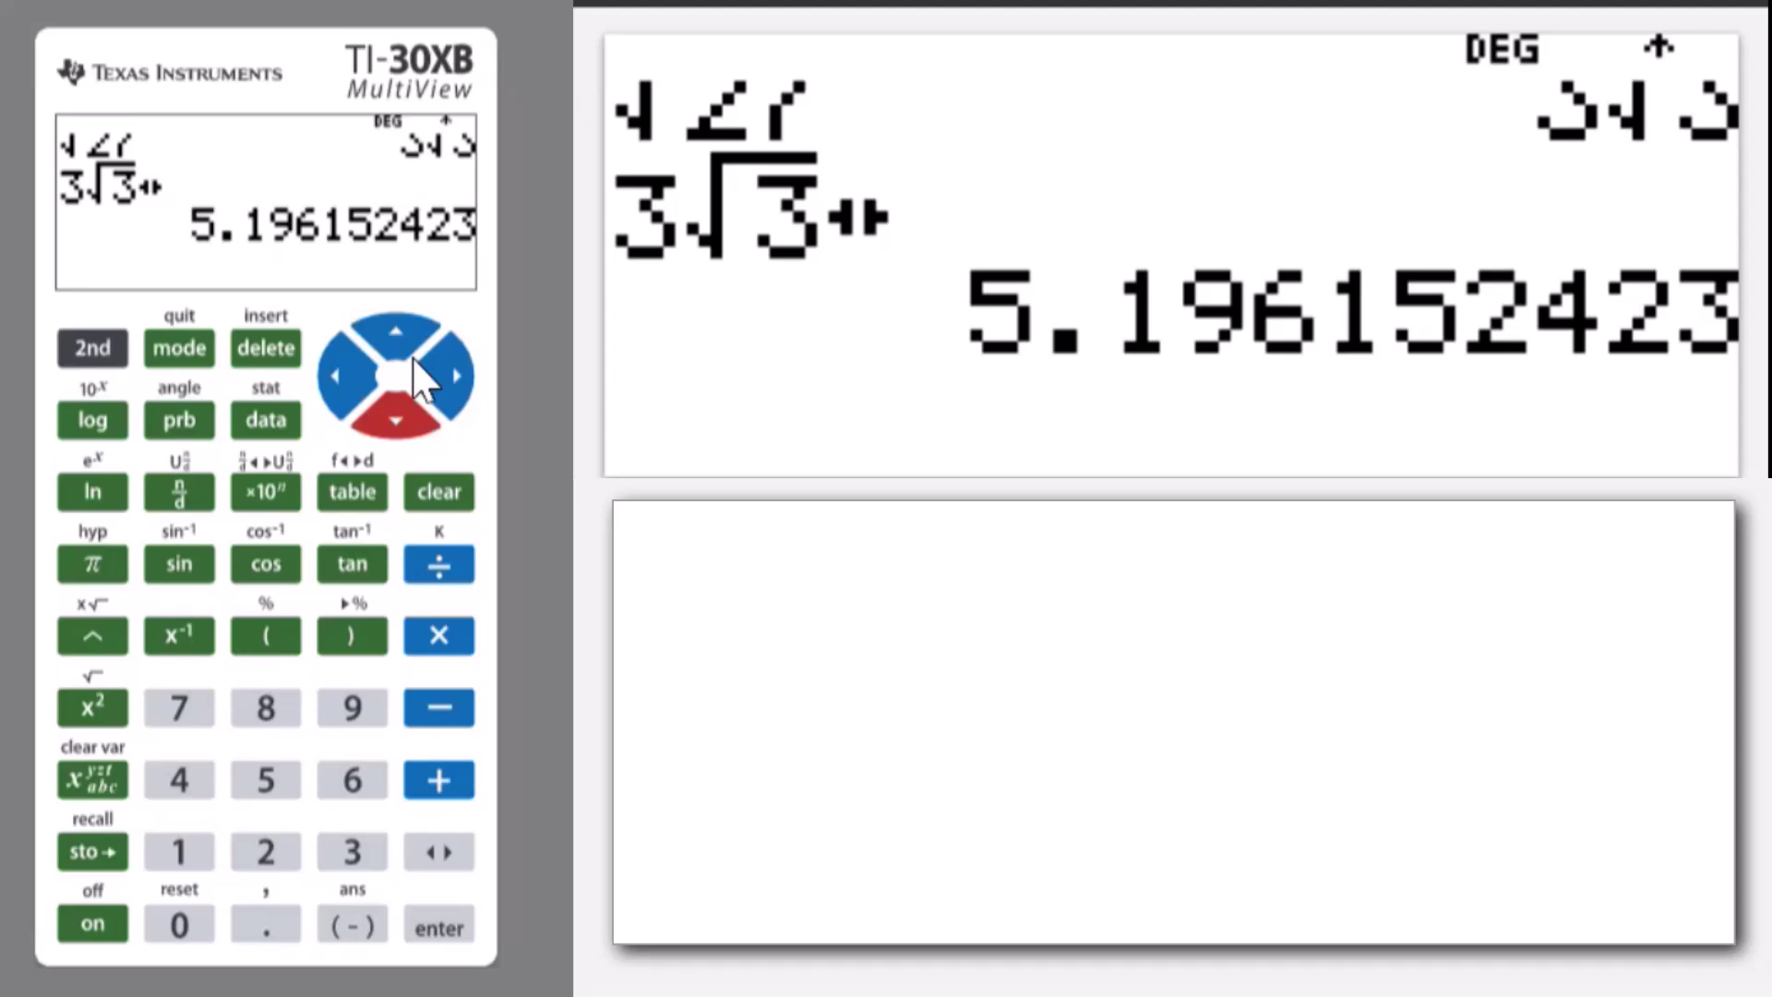
Step: Enter 4^5 × 3^7 and evaluate it to get 2239488
{"action": "type", "text": "4"}
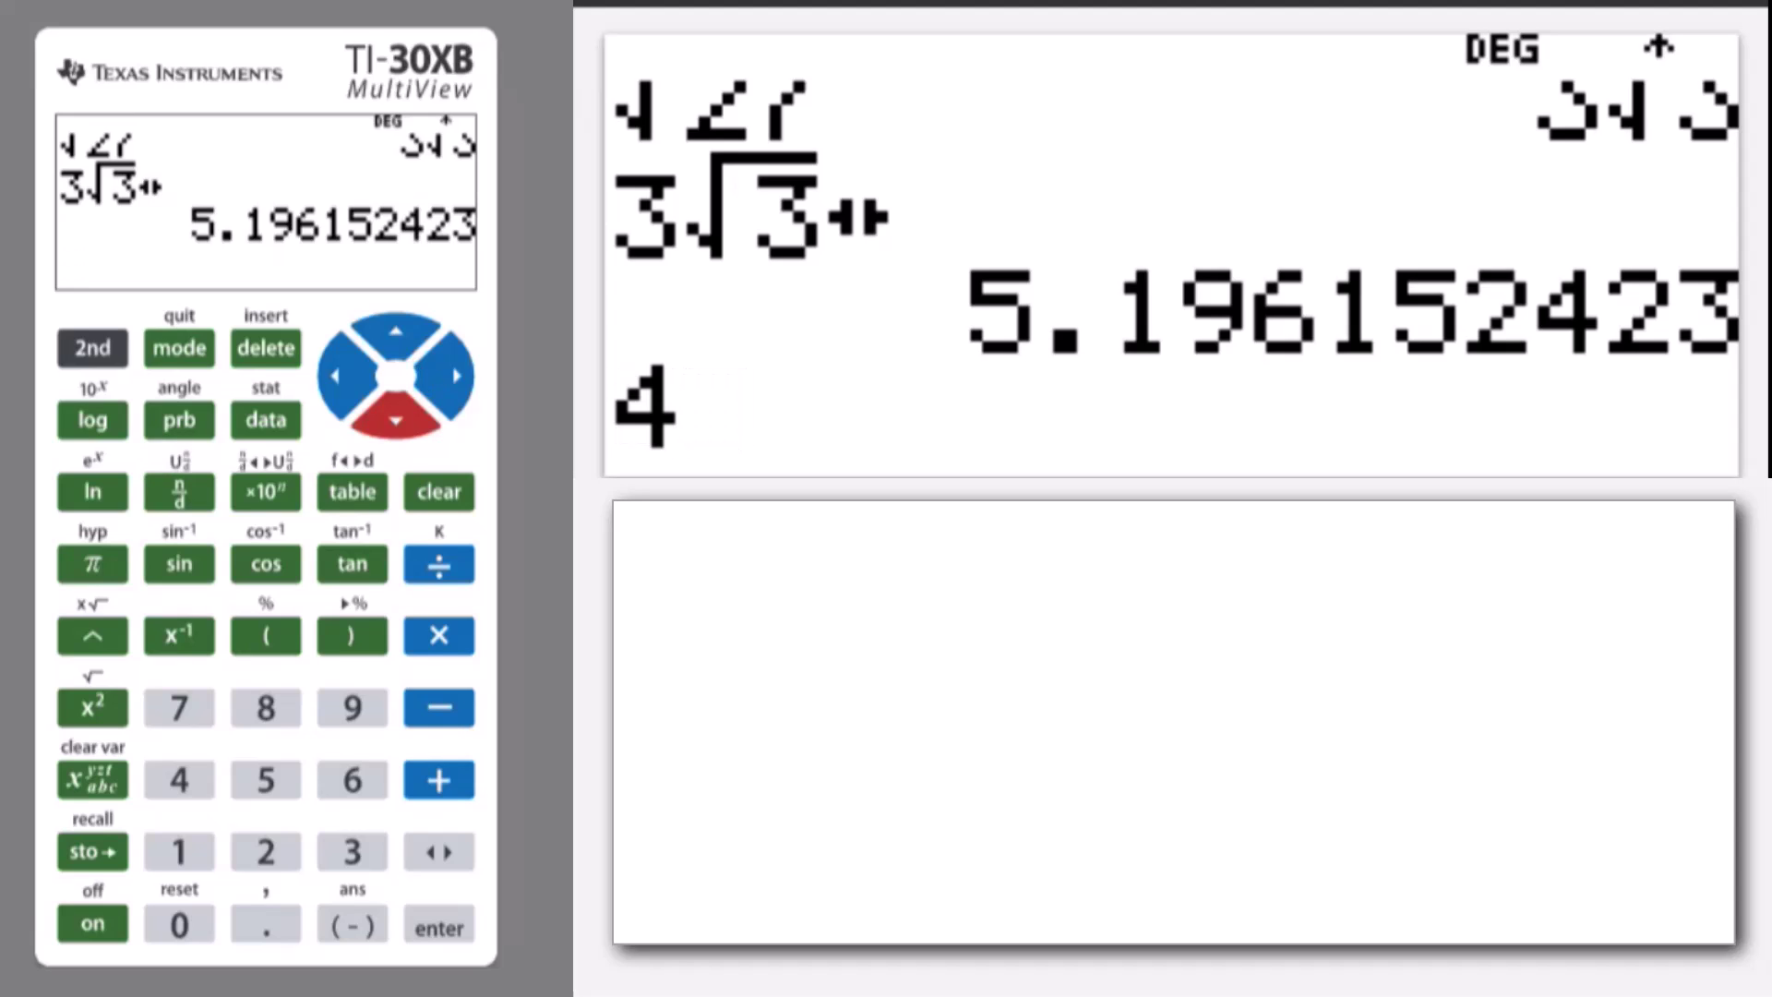
{"action": "type", "text": "5"}
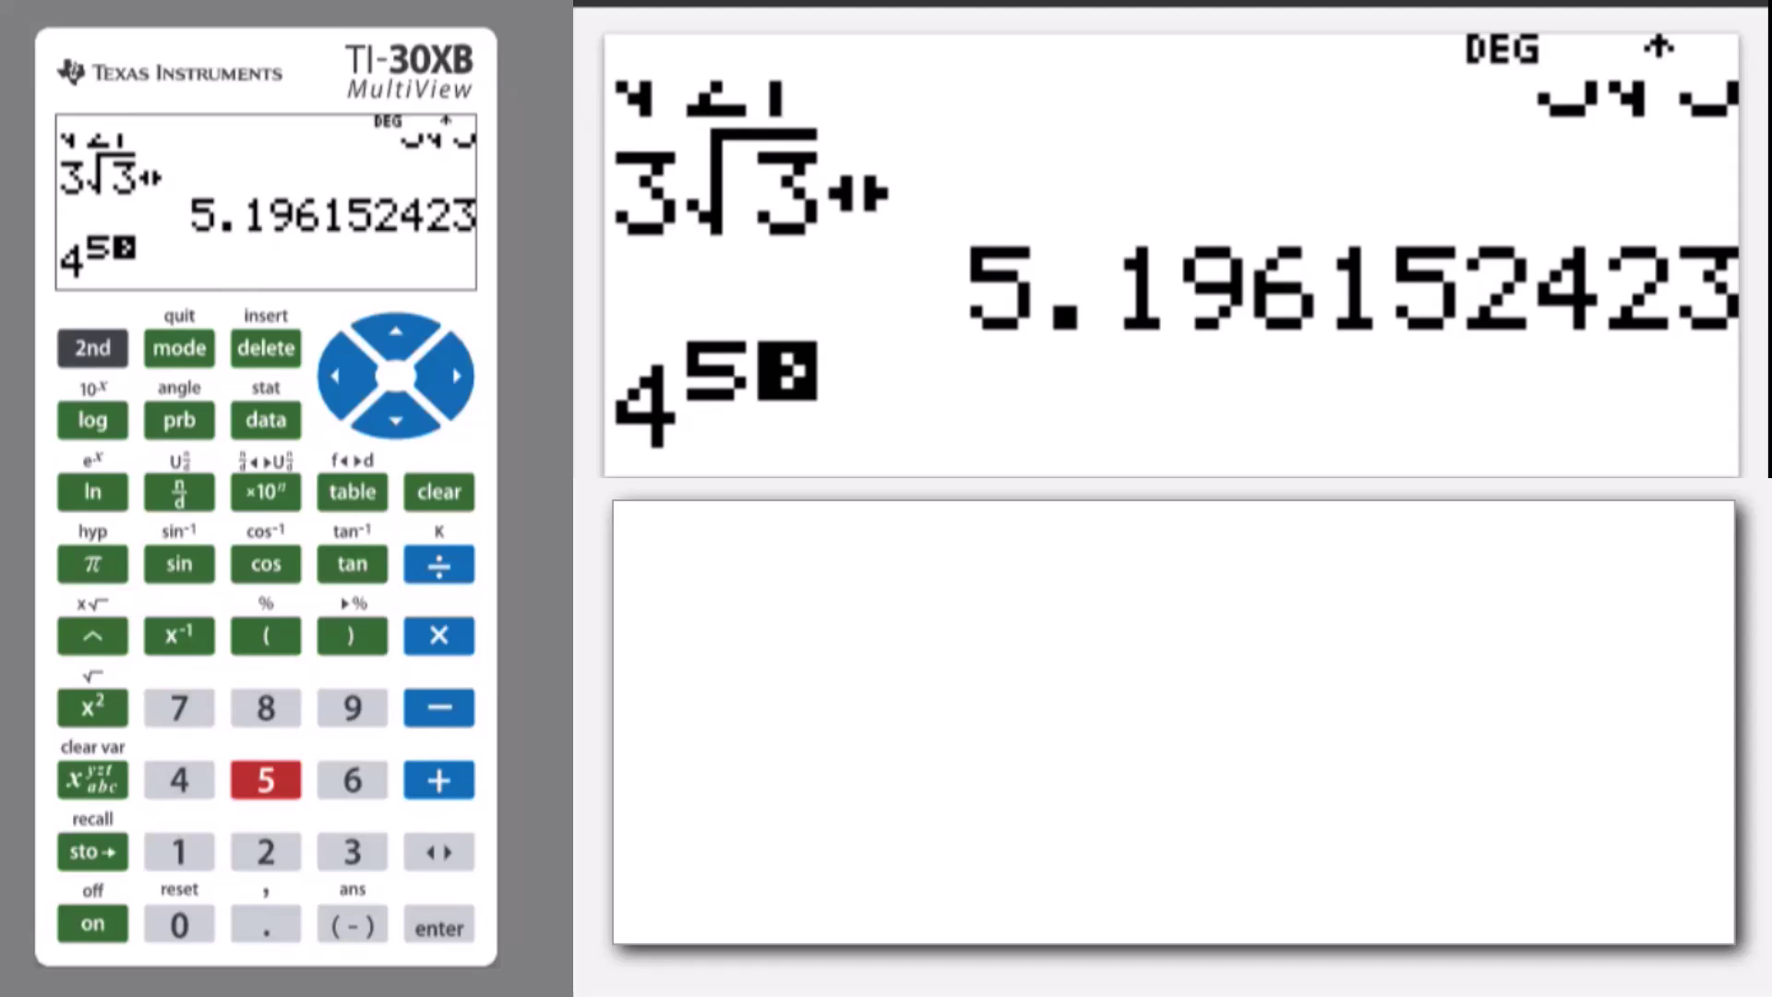
{"action": "left_click", "coordinate": [457, 376]}
{"action": "type", "text": "*3"}
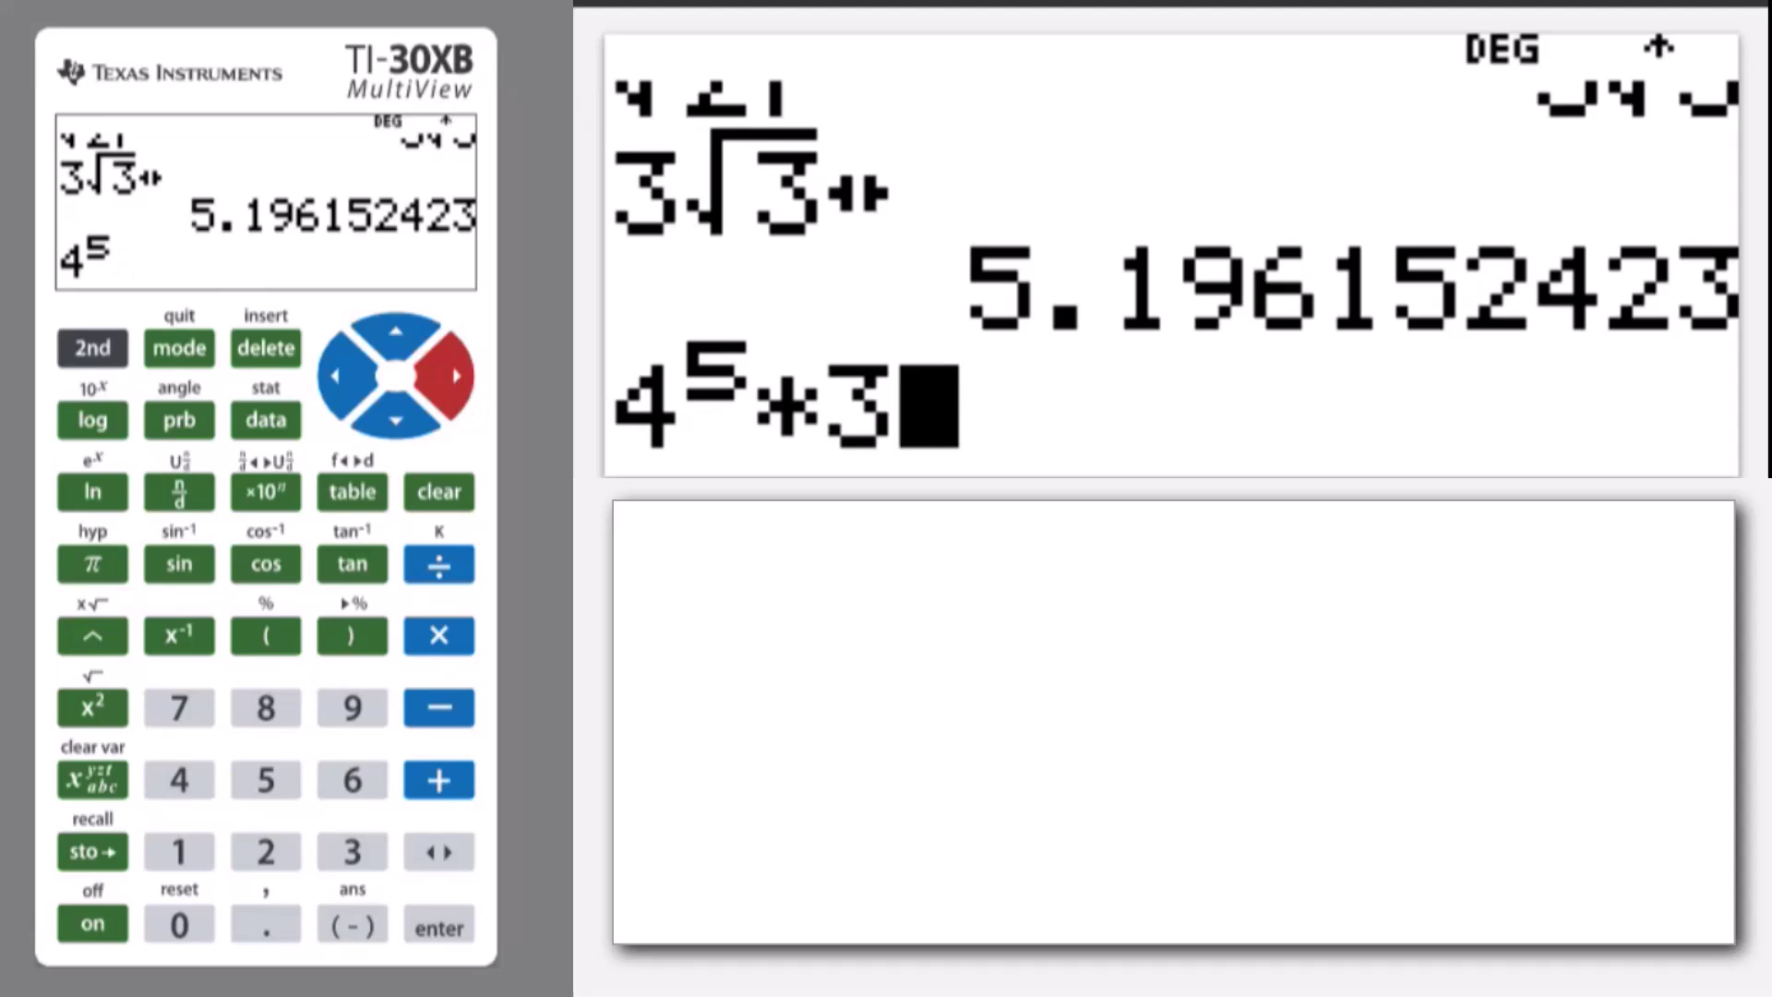
{"action": "type", "text": "^7"}
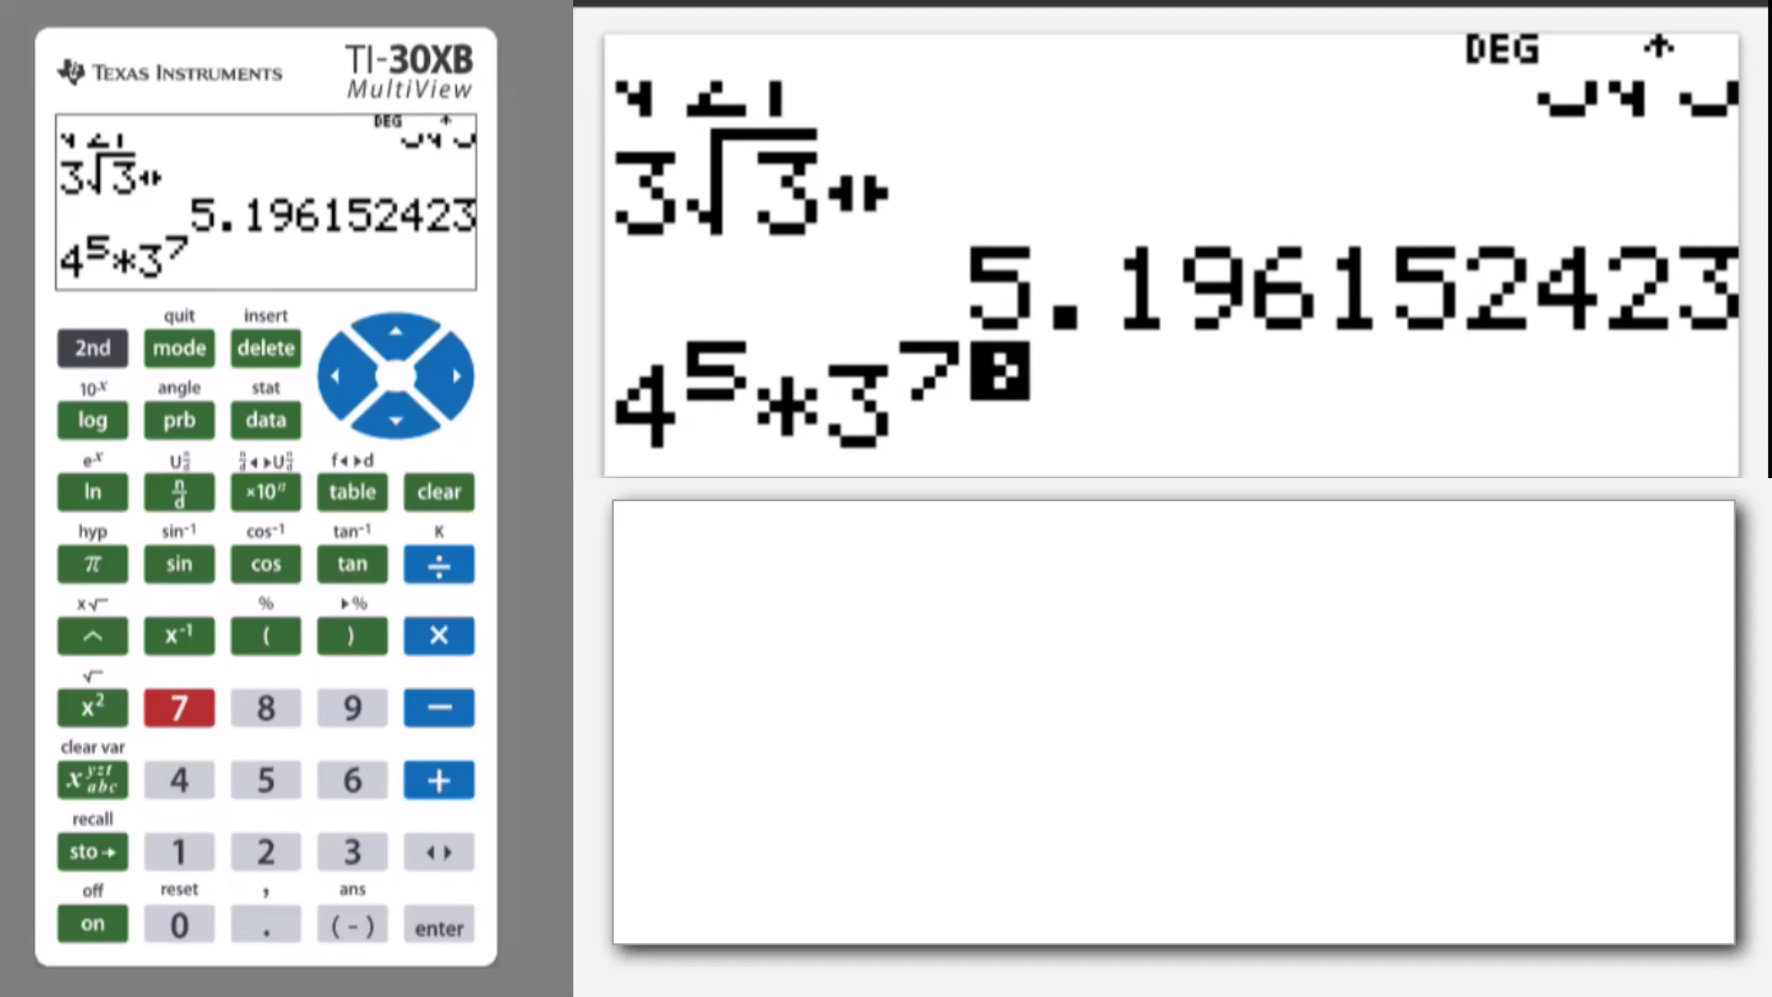
{"action": "key", "text": "Return"}
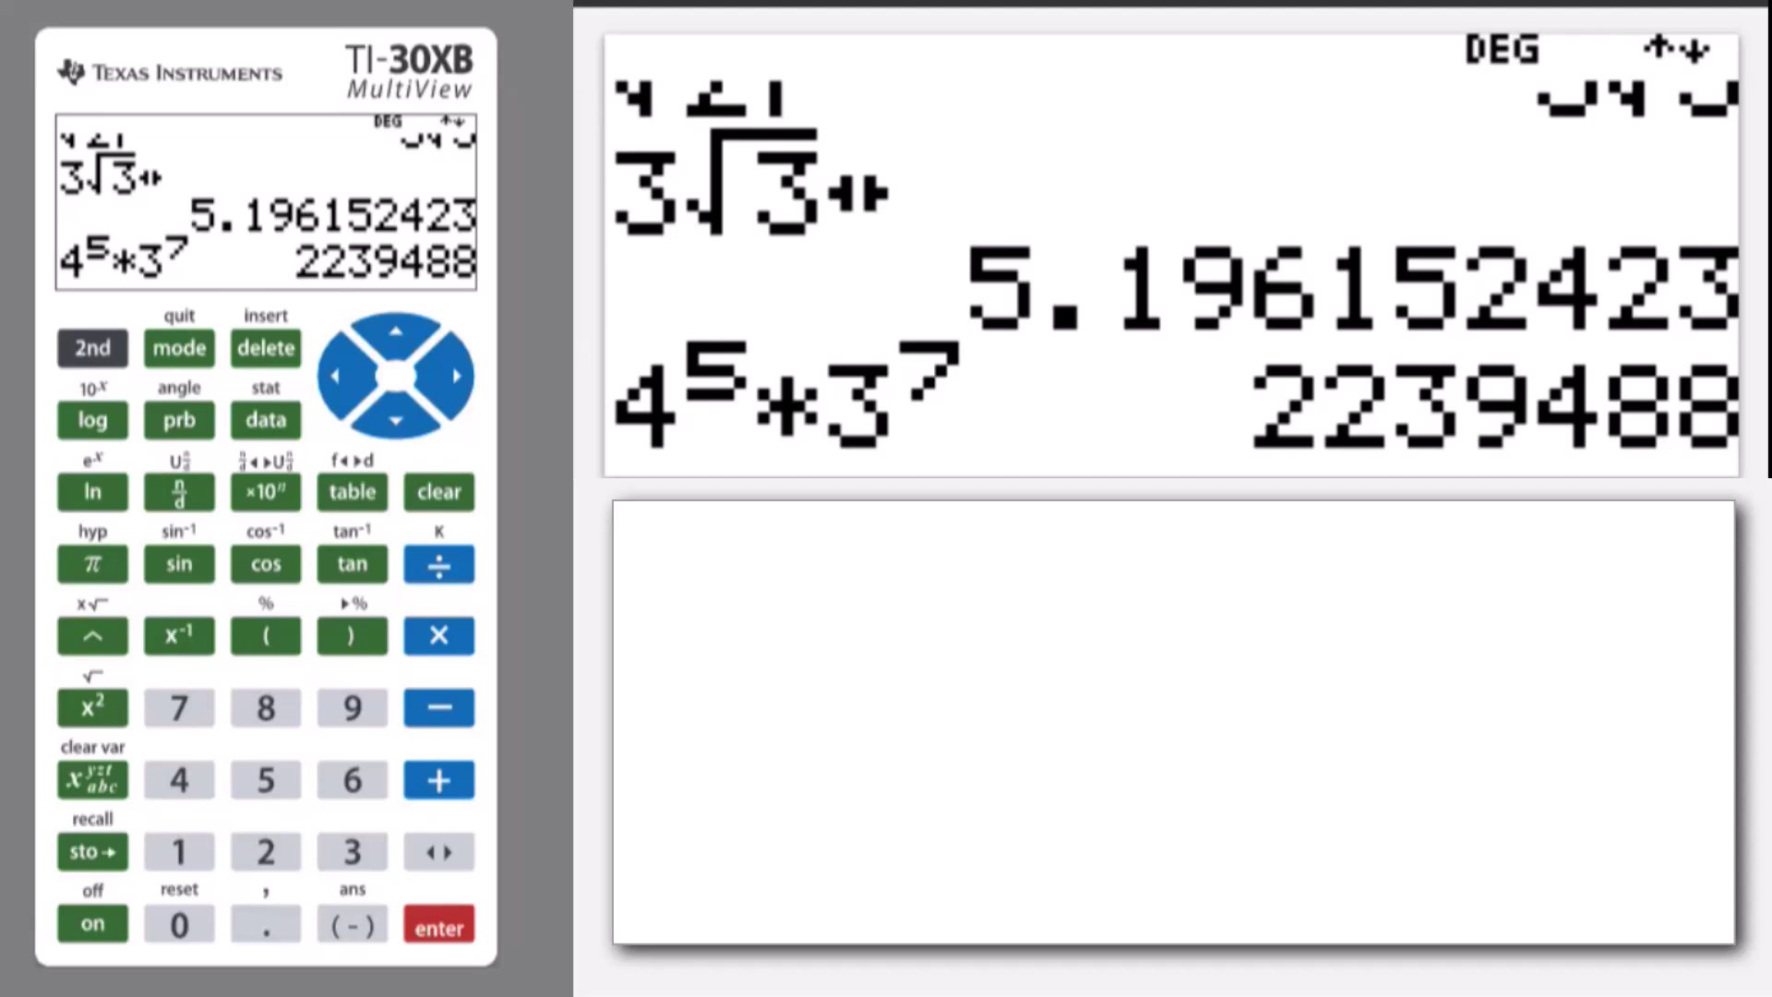
Step: Enter 5^-3 × (2² × 6^-1)^4 and evaluate it, giving 0.001580247
{"action": "type", "text": "5"}
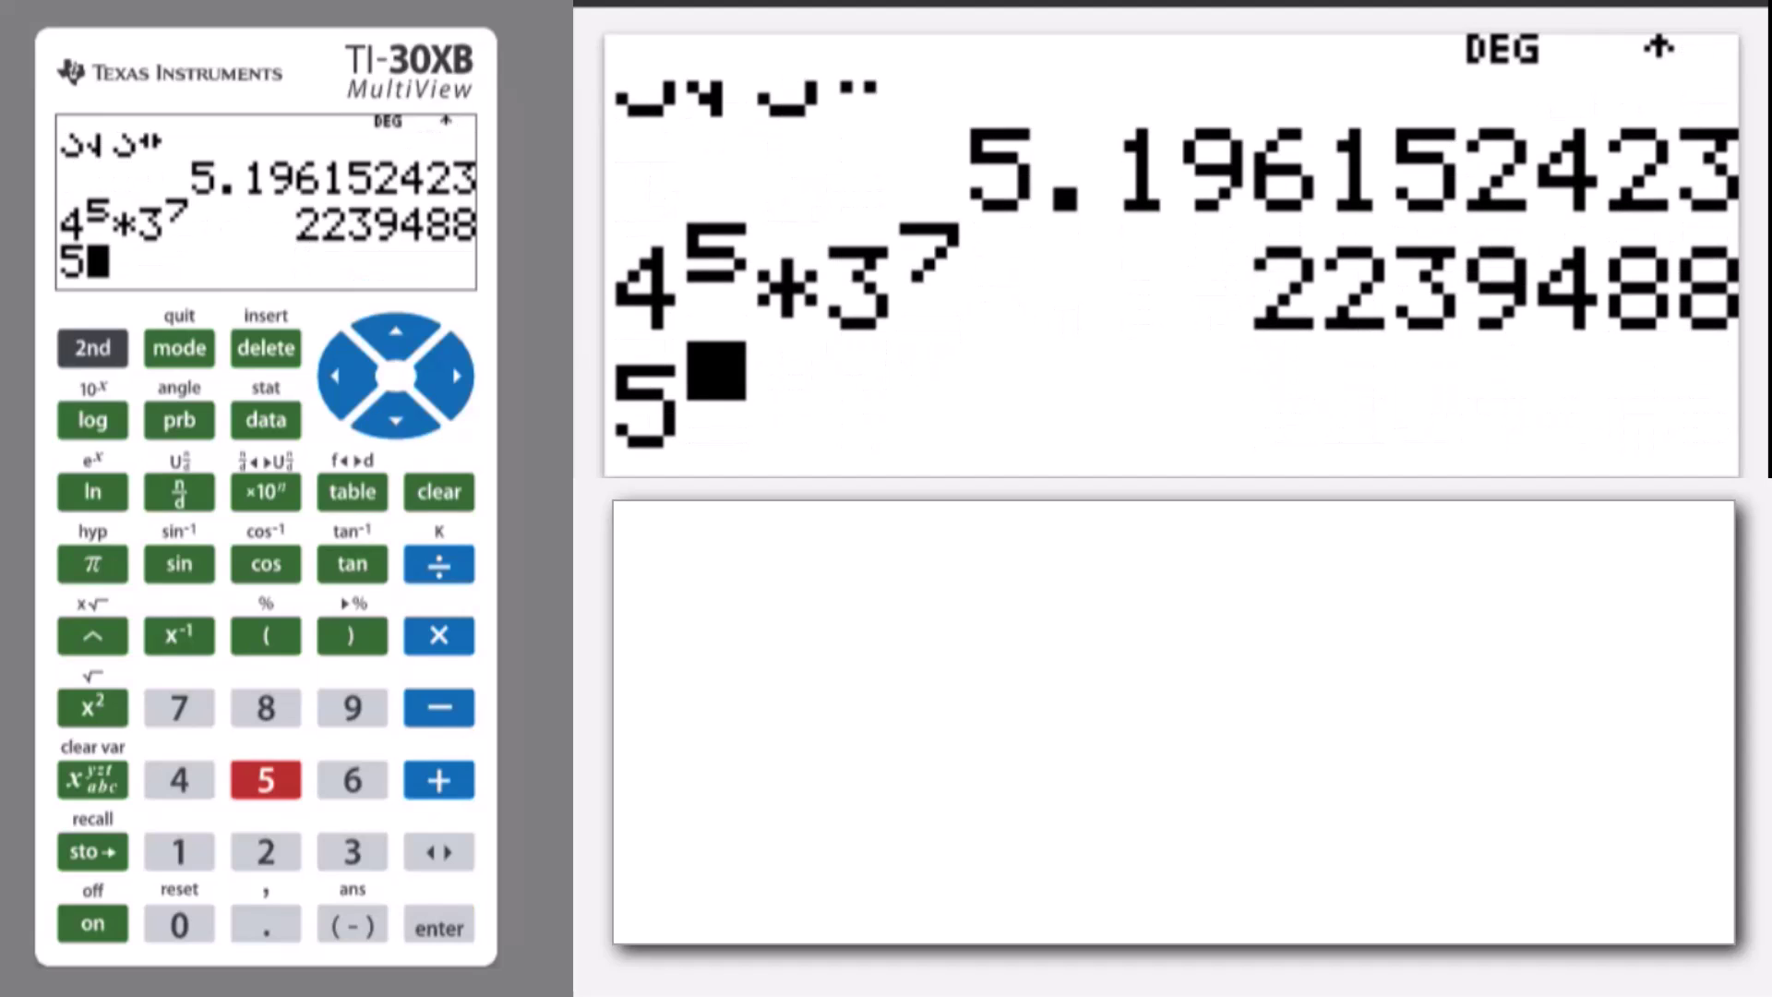
{"action": "type", "text": "^"}
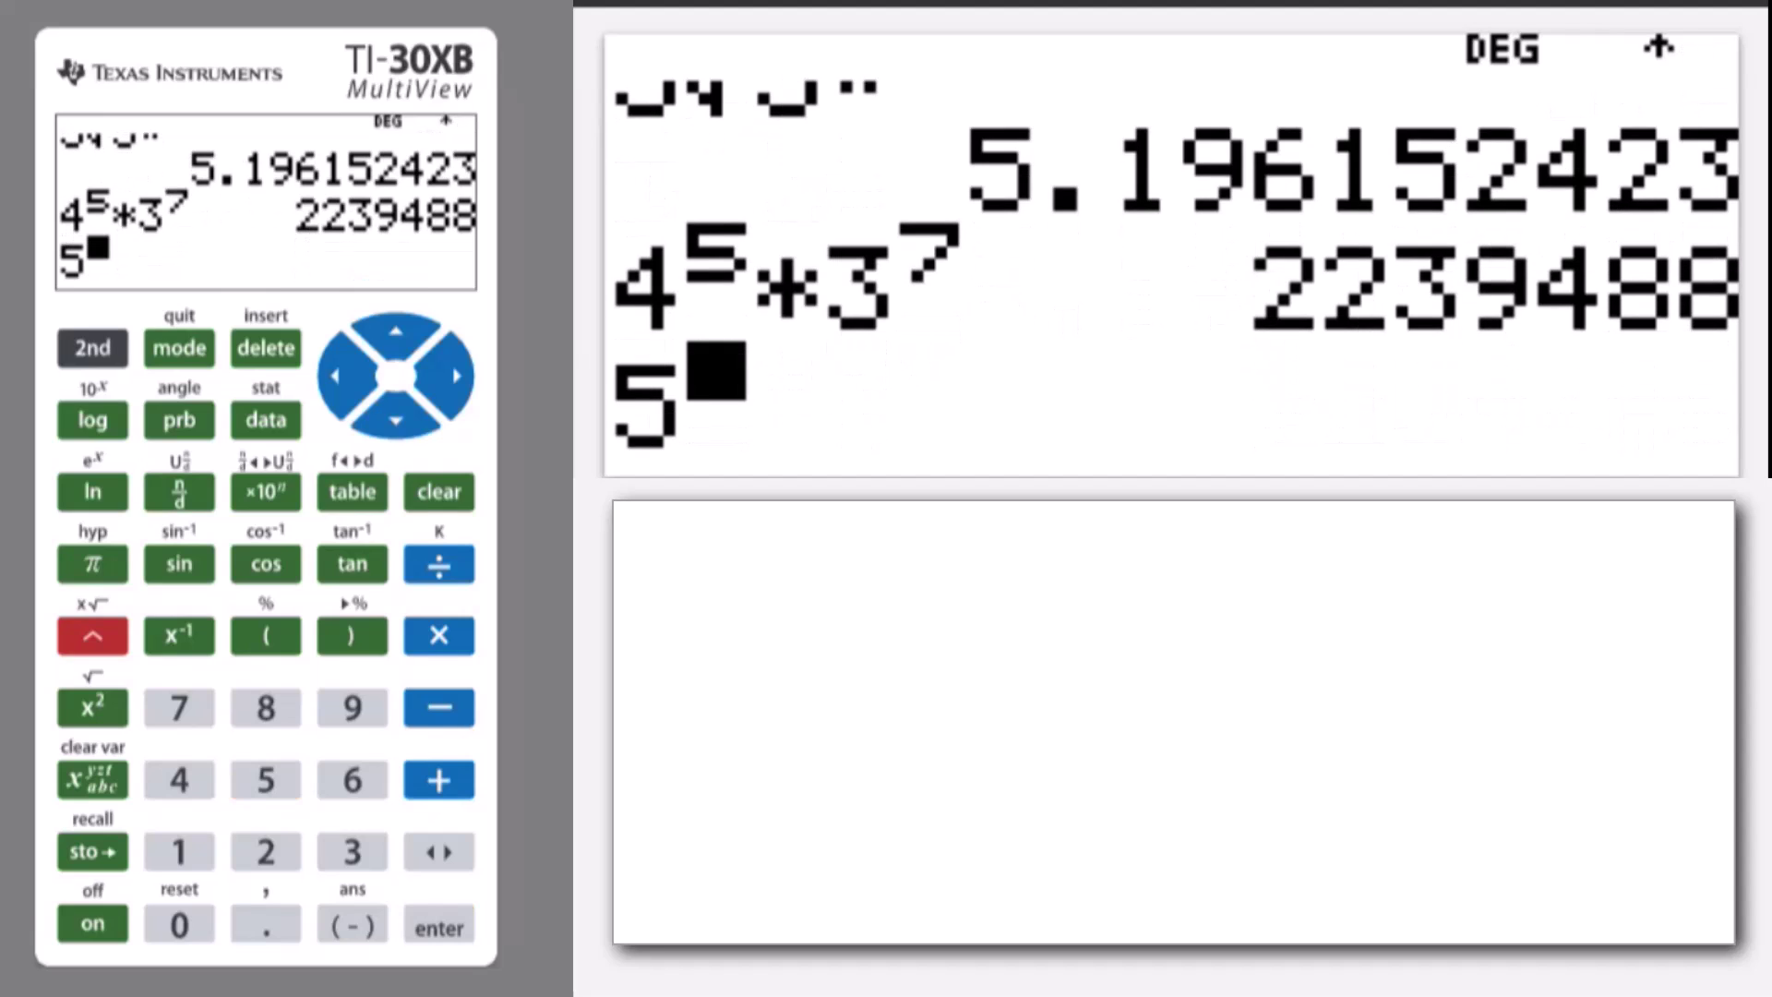
{"action": "type", "text": "-3"}
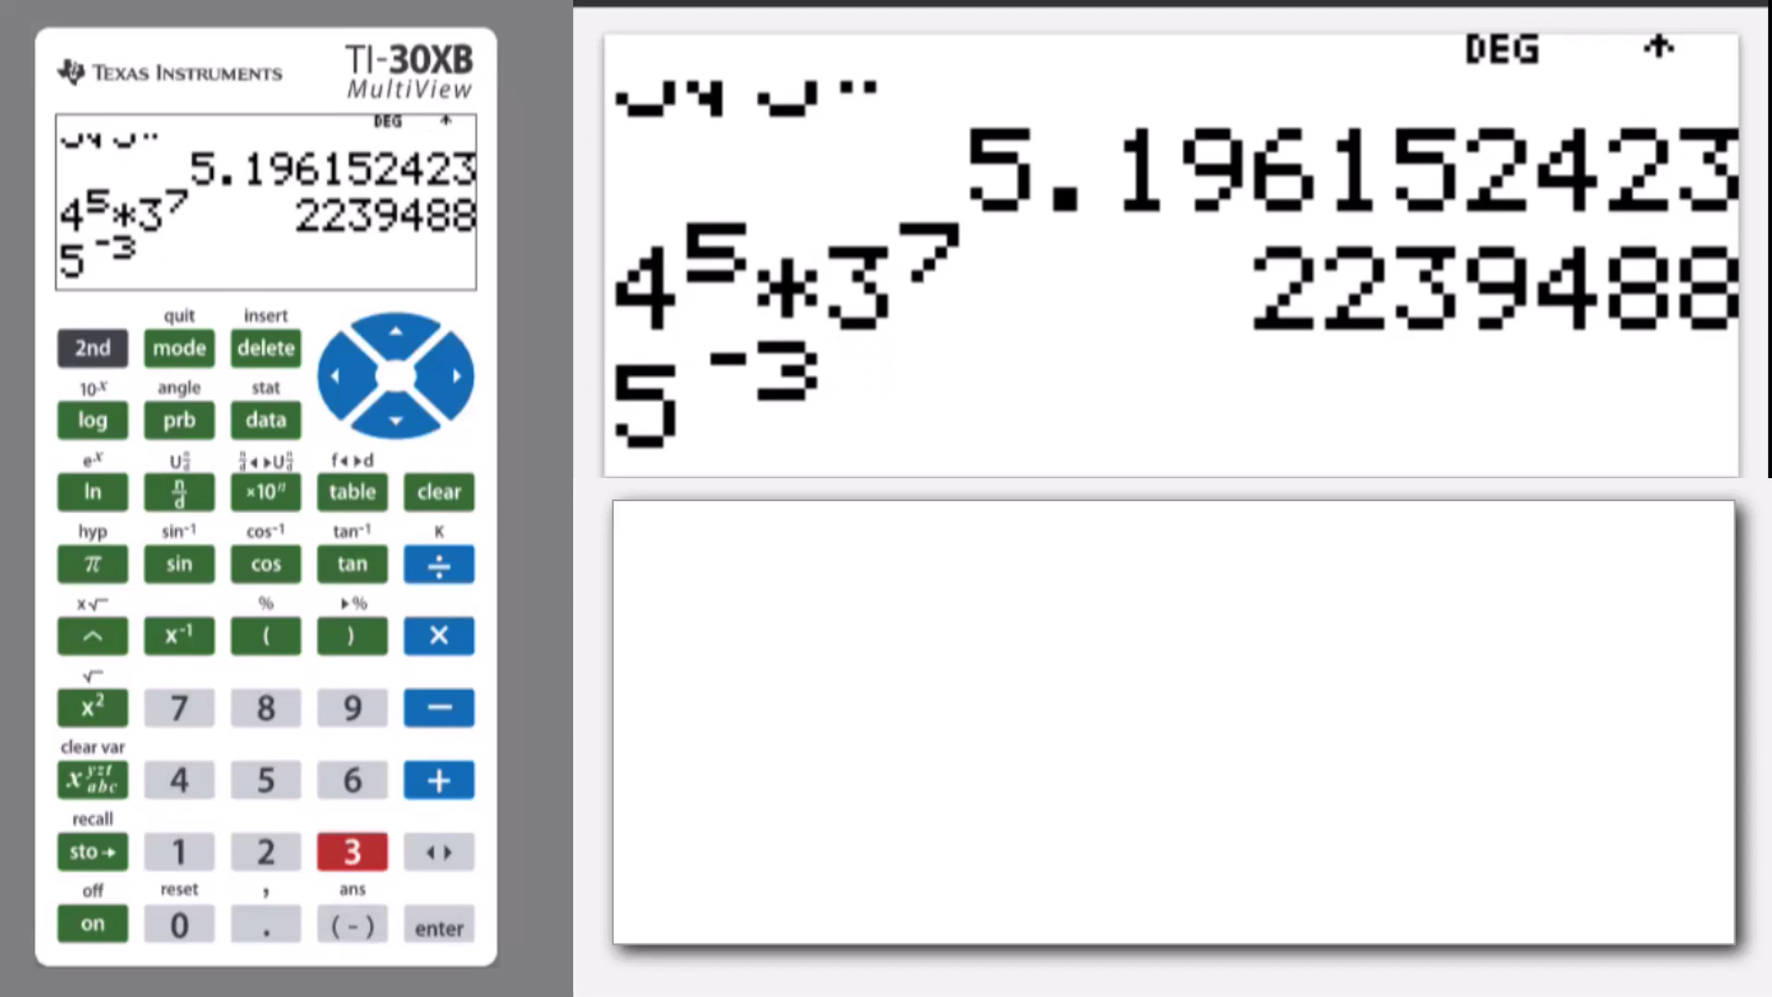
{"action": "left_click", "coordinate": [459, 388]}
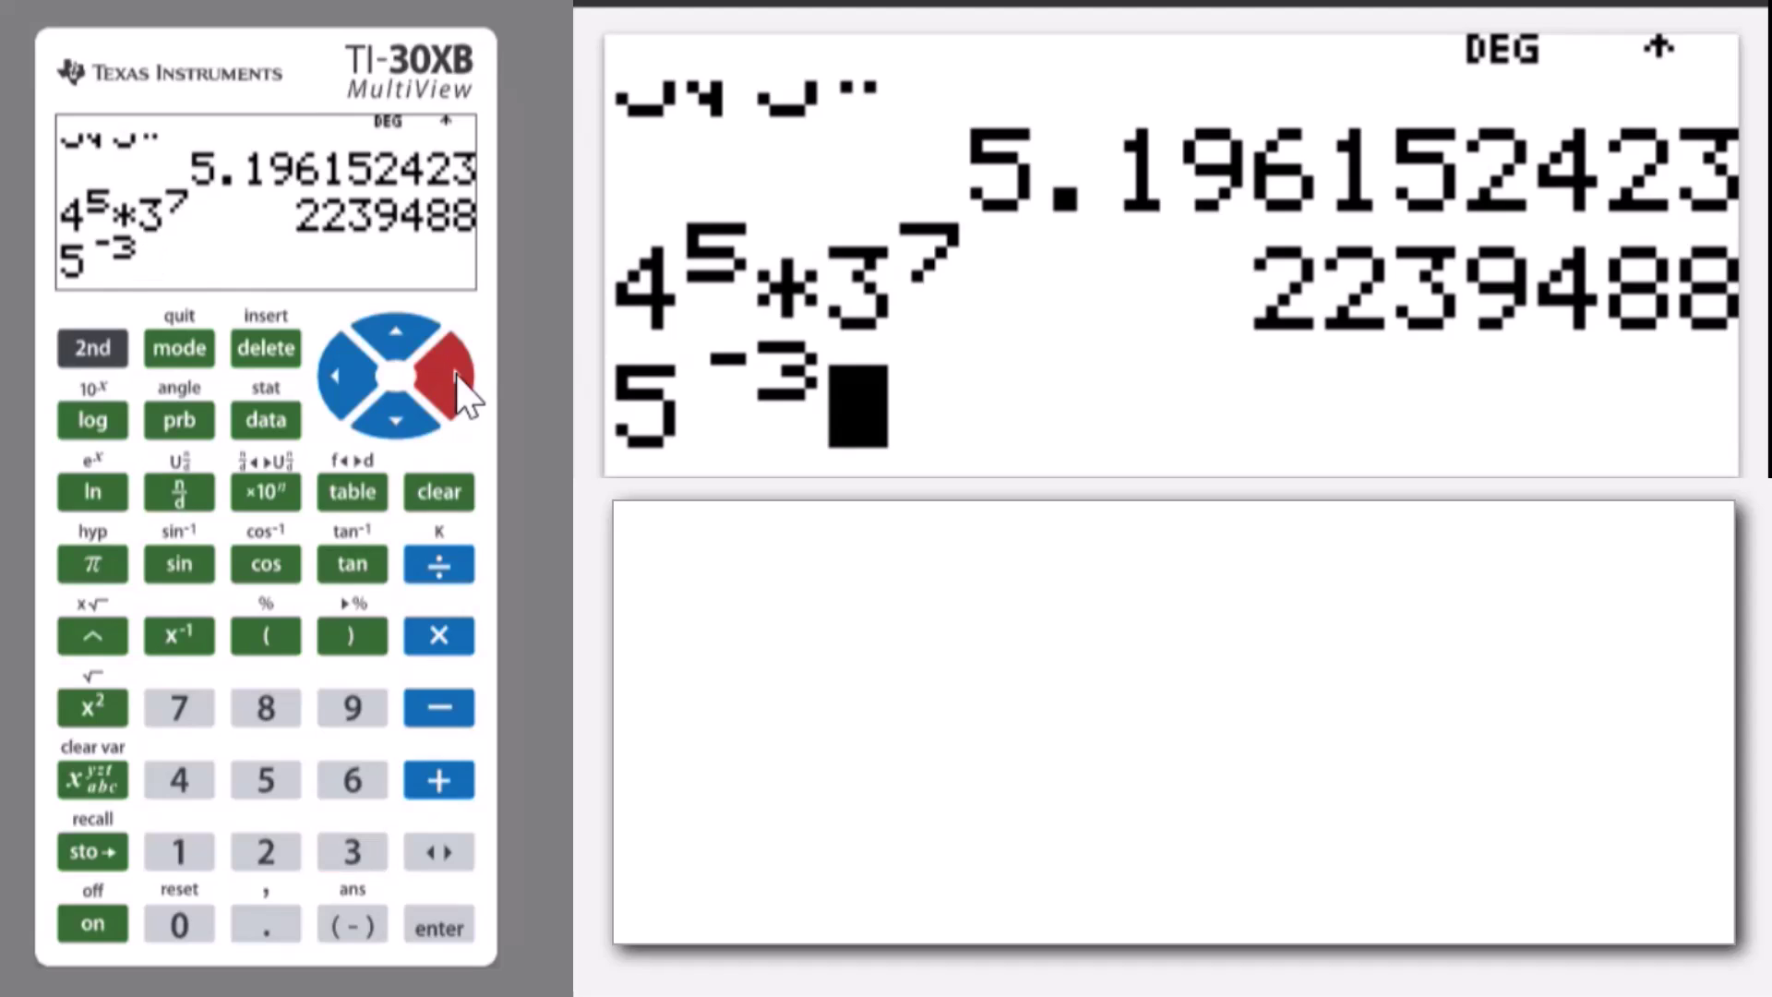
{"action": "left_click", "coordinate": [439, 635]}
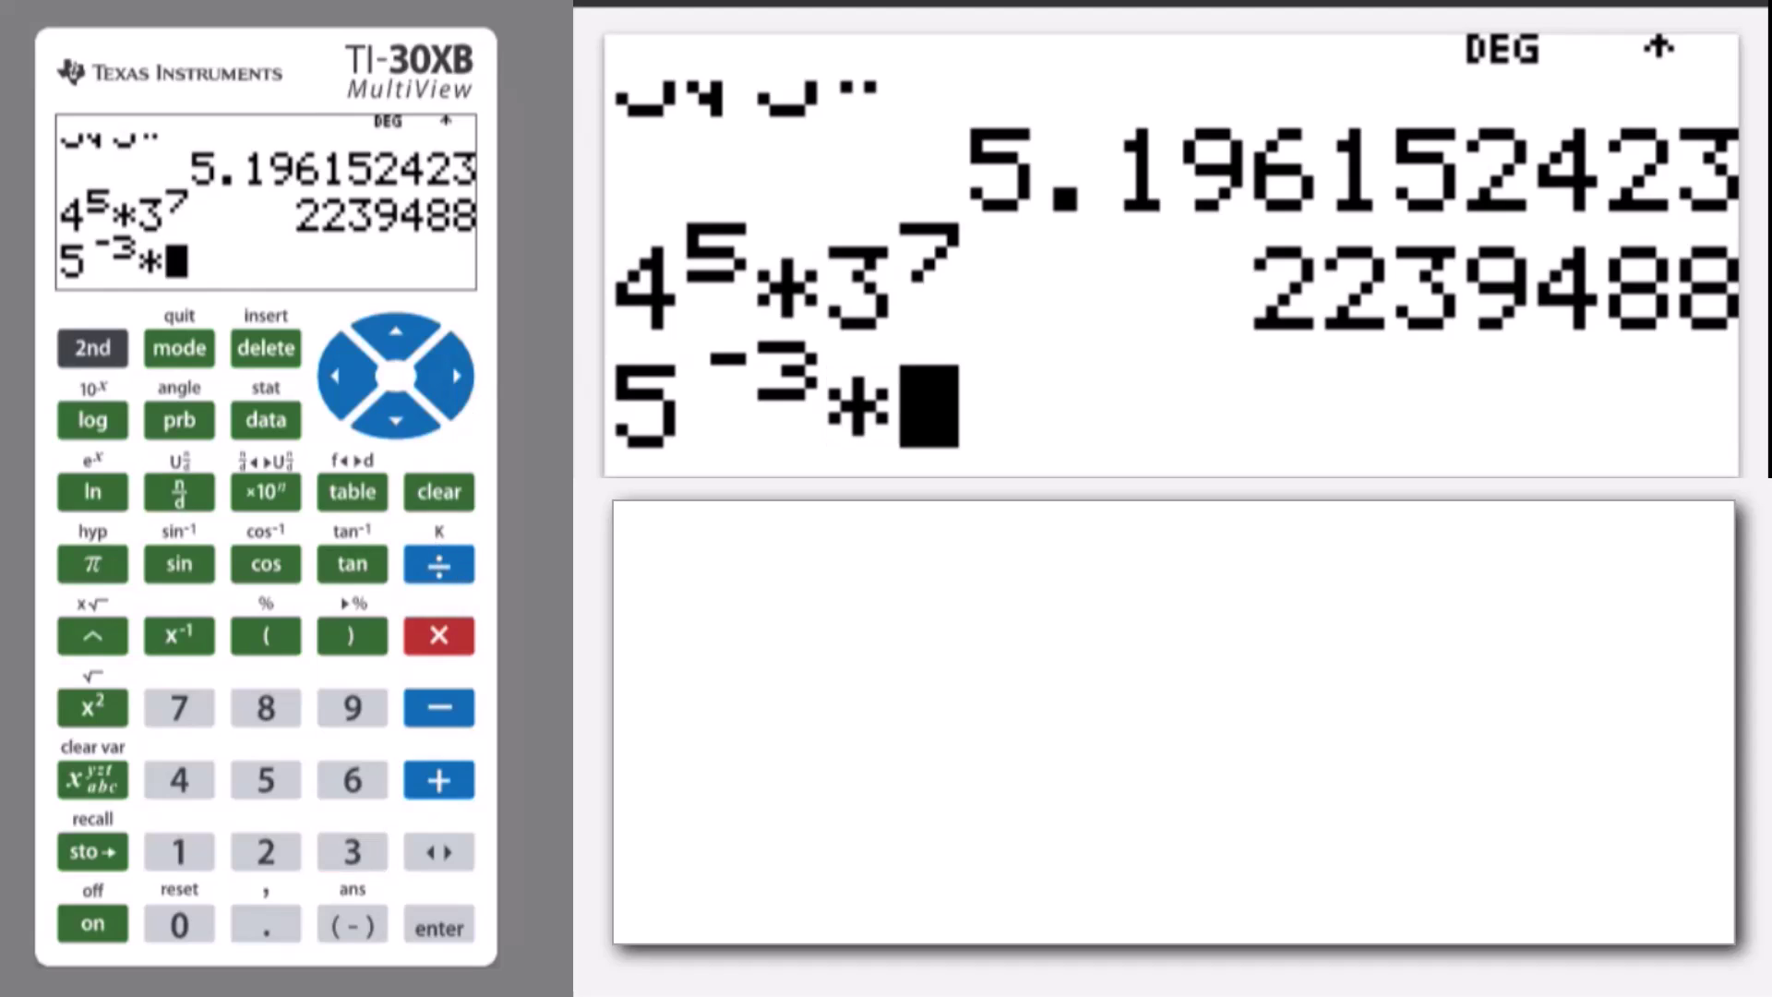
{"action": "type", "text": "("}
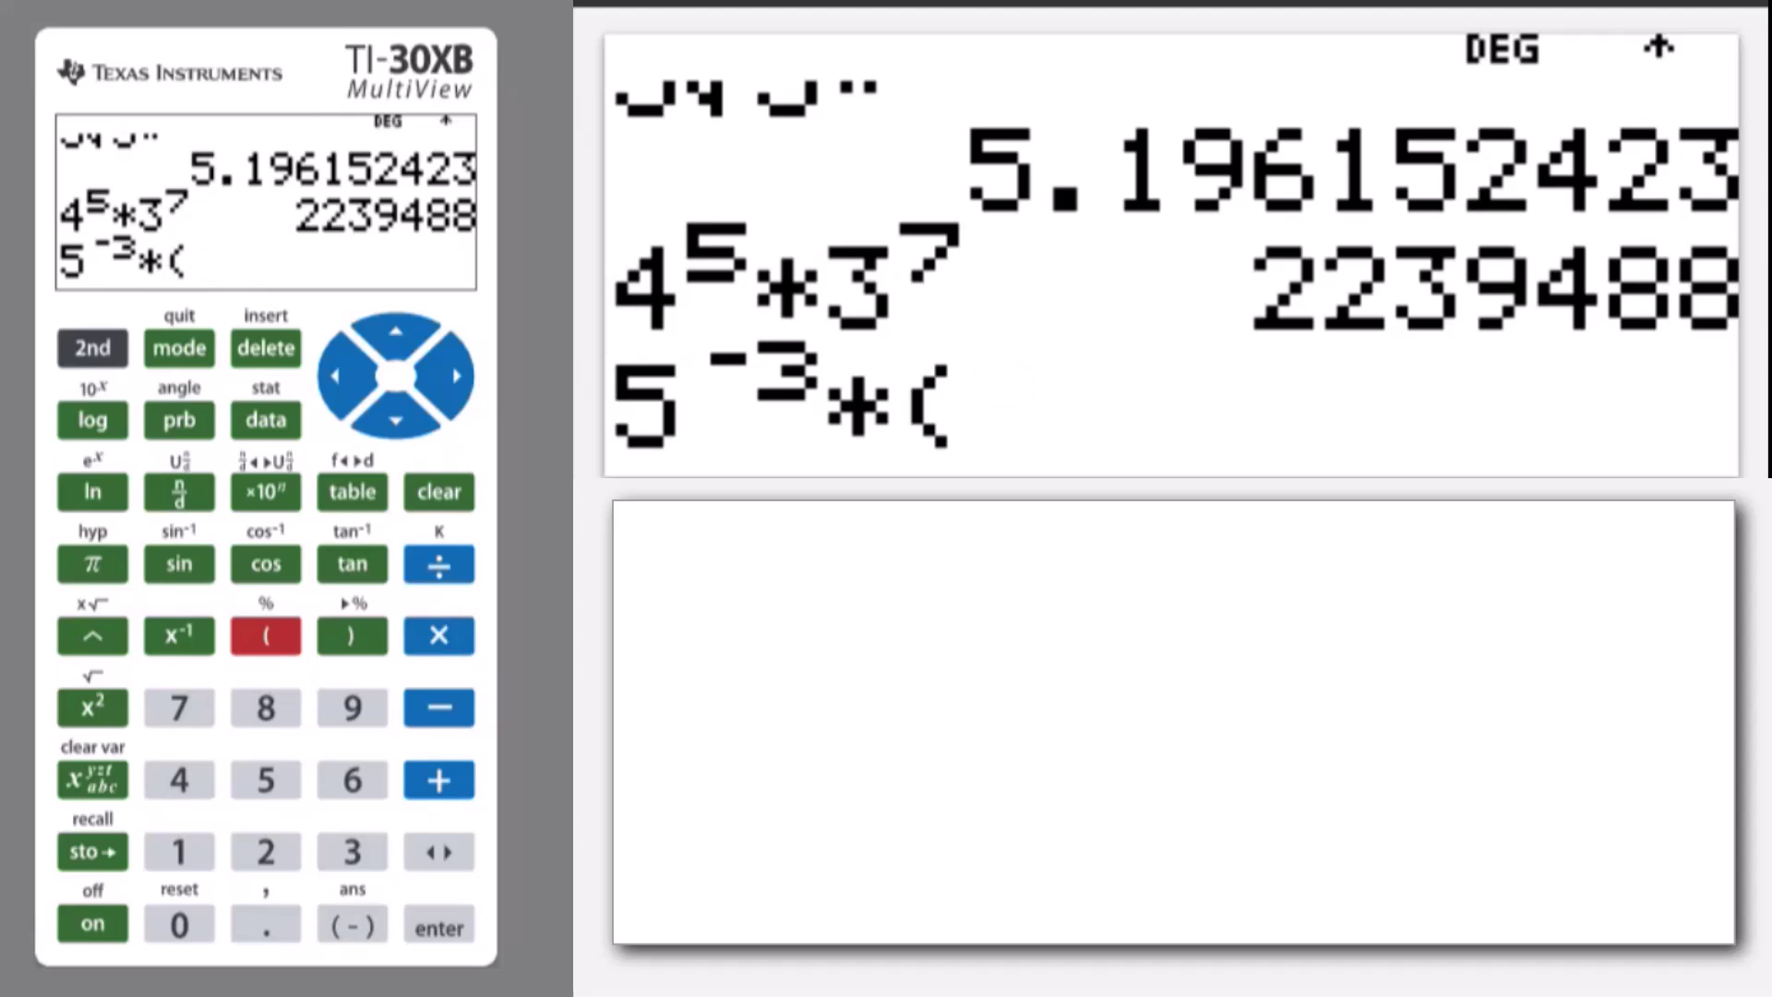
{"action": "type", "text": "2"}
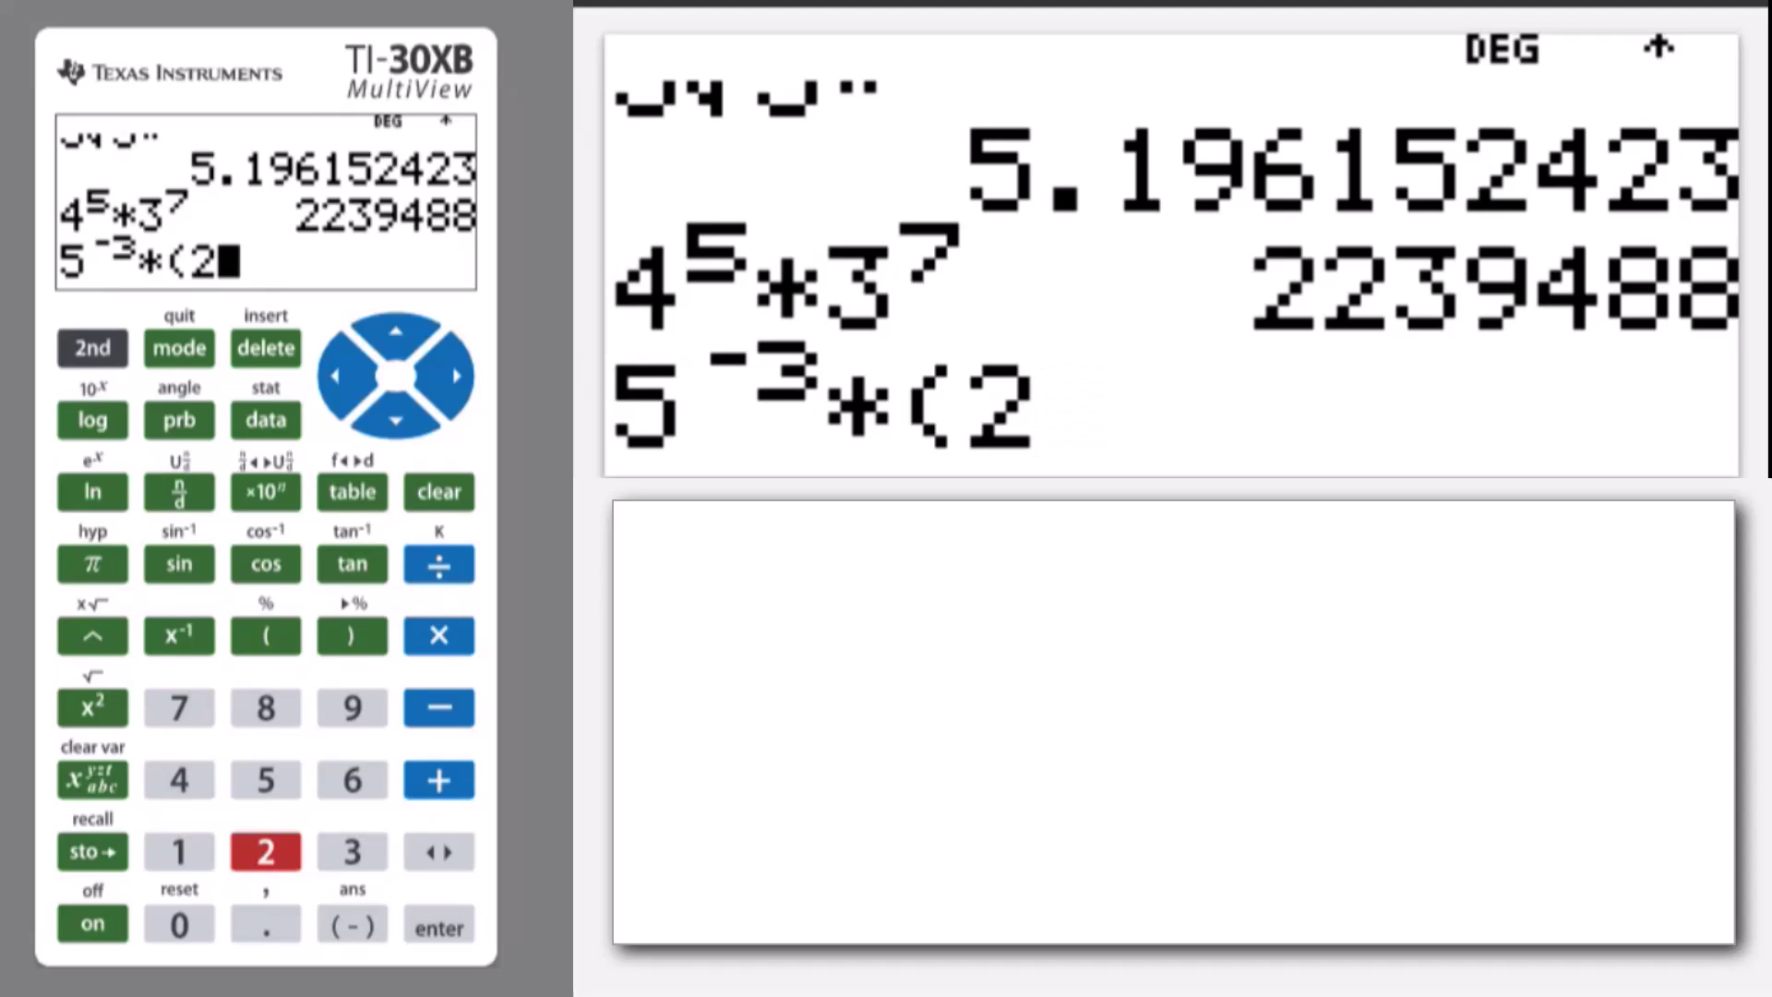
{"action": "key", "text": "asciicircum"}
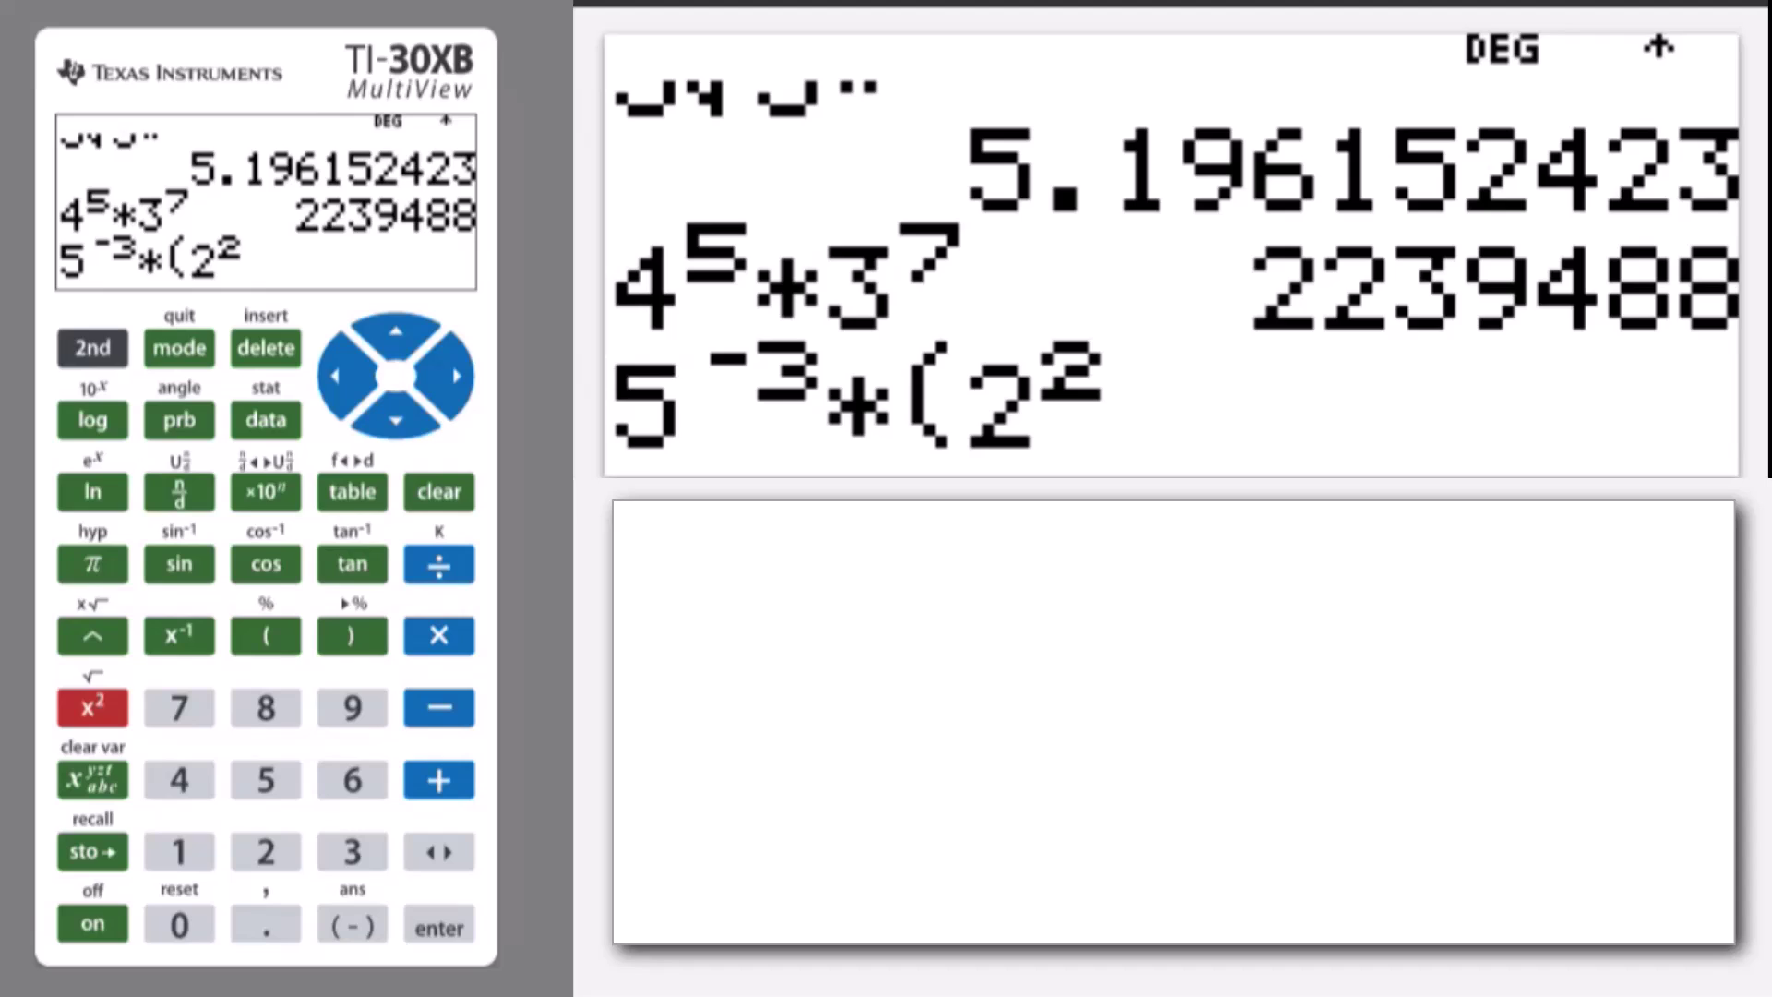
{"action": "key", "text": "asterisk"}
{"action": "type", "text": "6"}
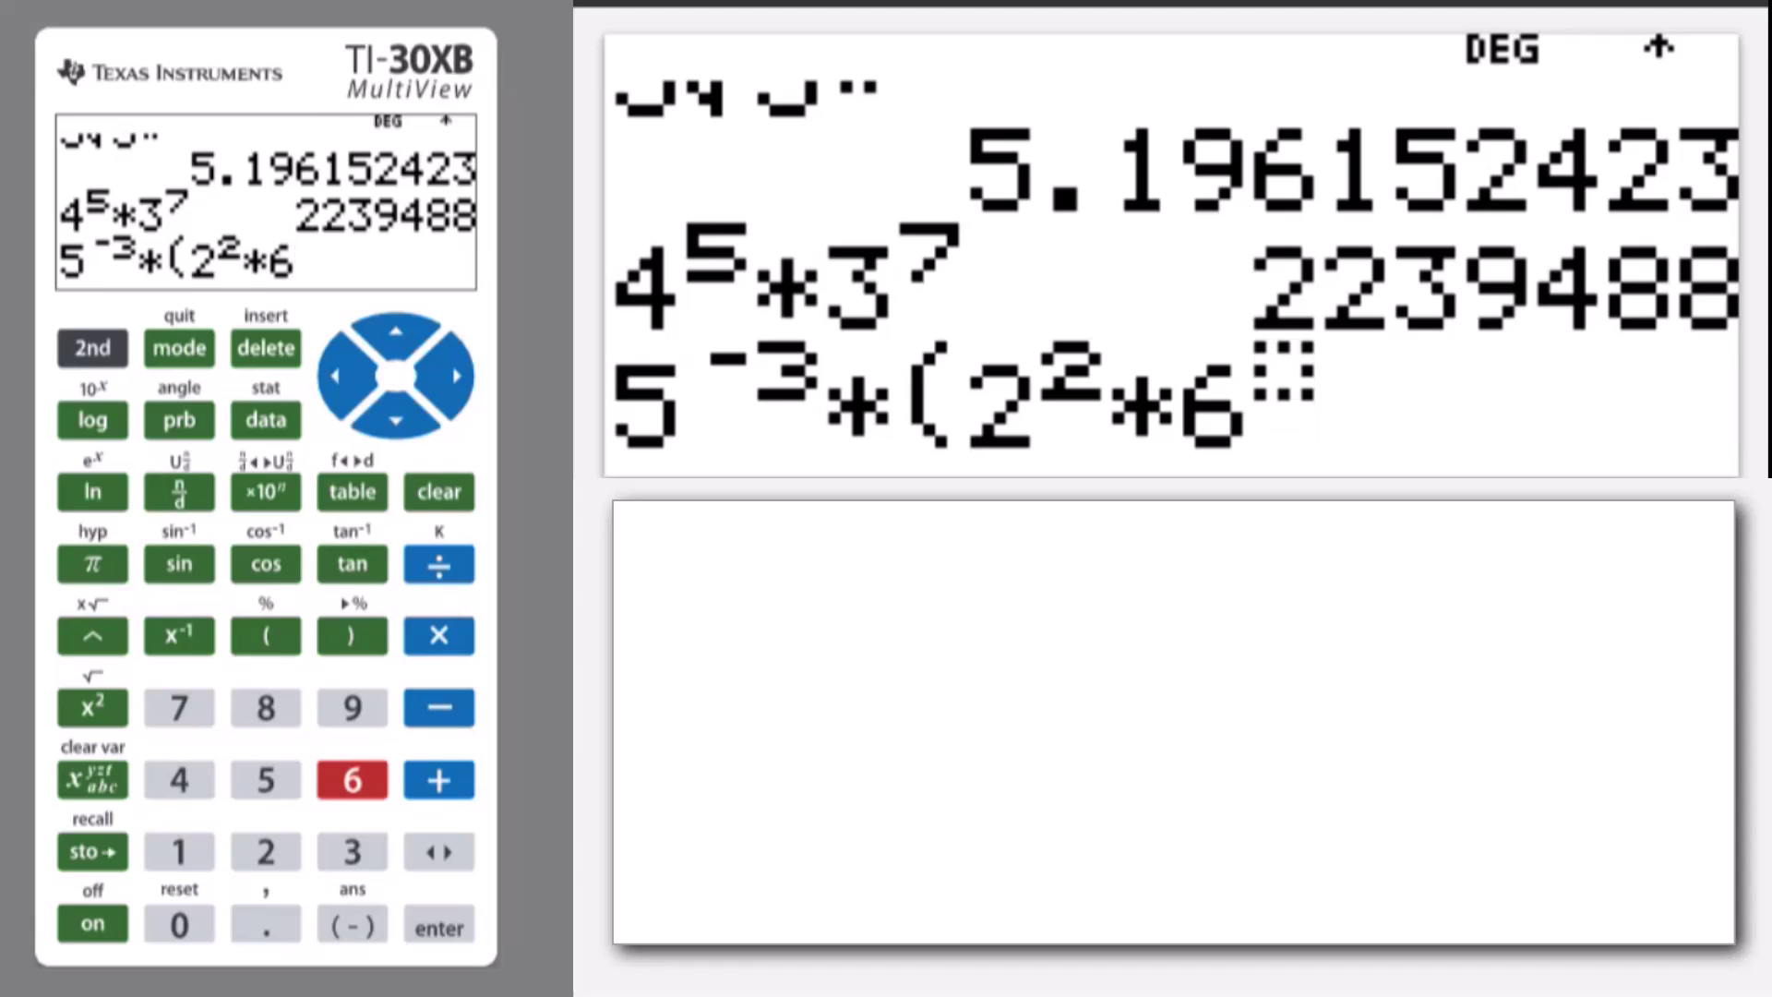
{"action": "type", "text": "-"}
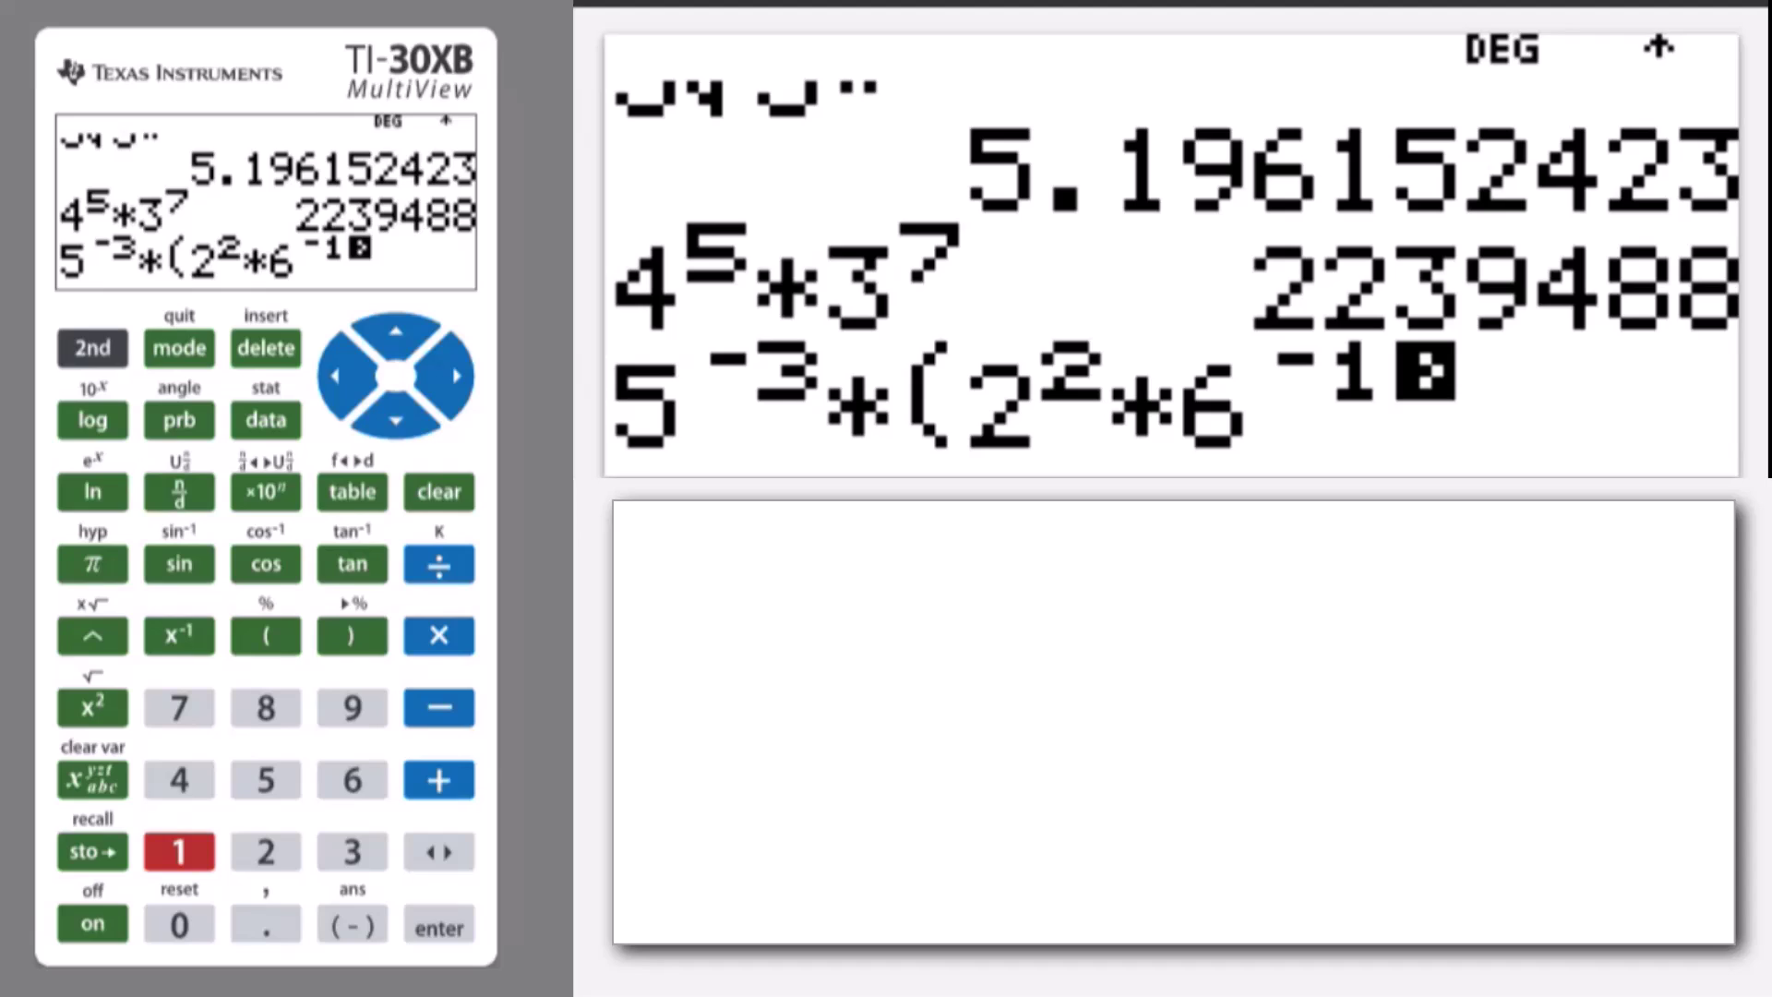
{"action": "left_click", "coordinate": [458, 375]}
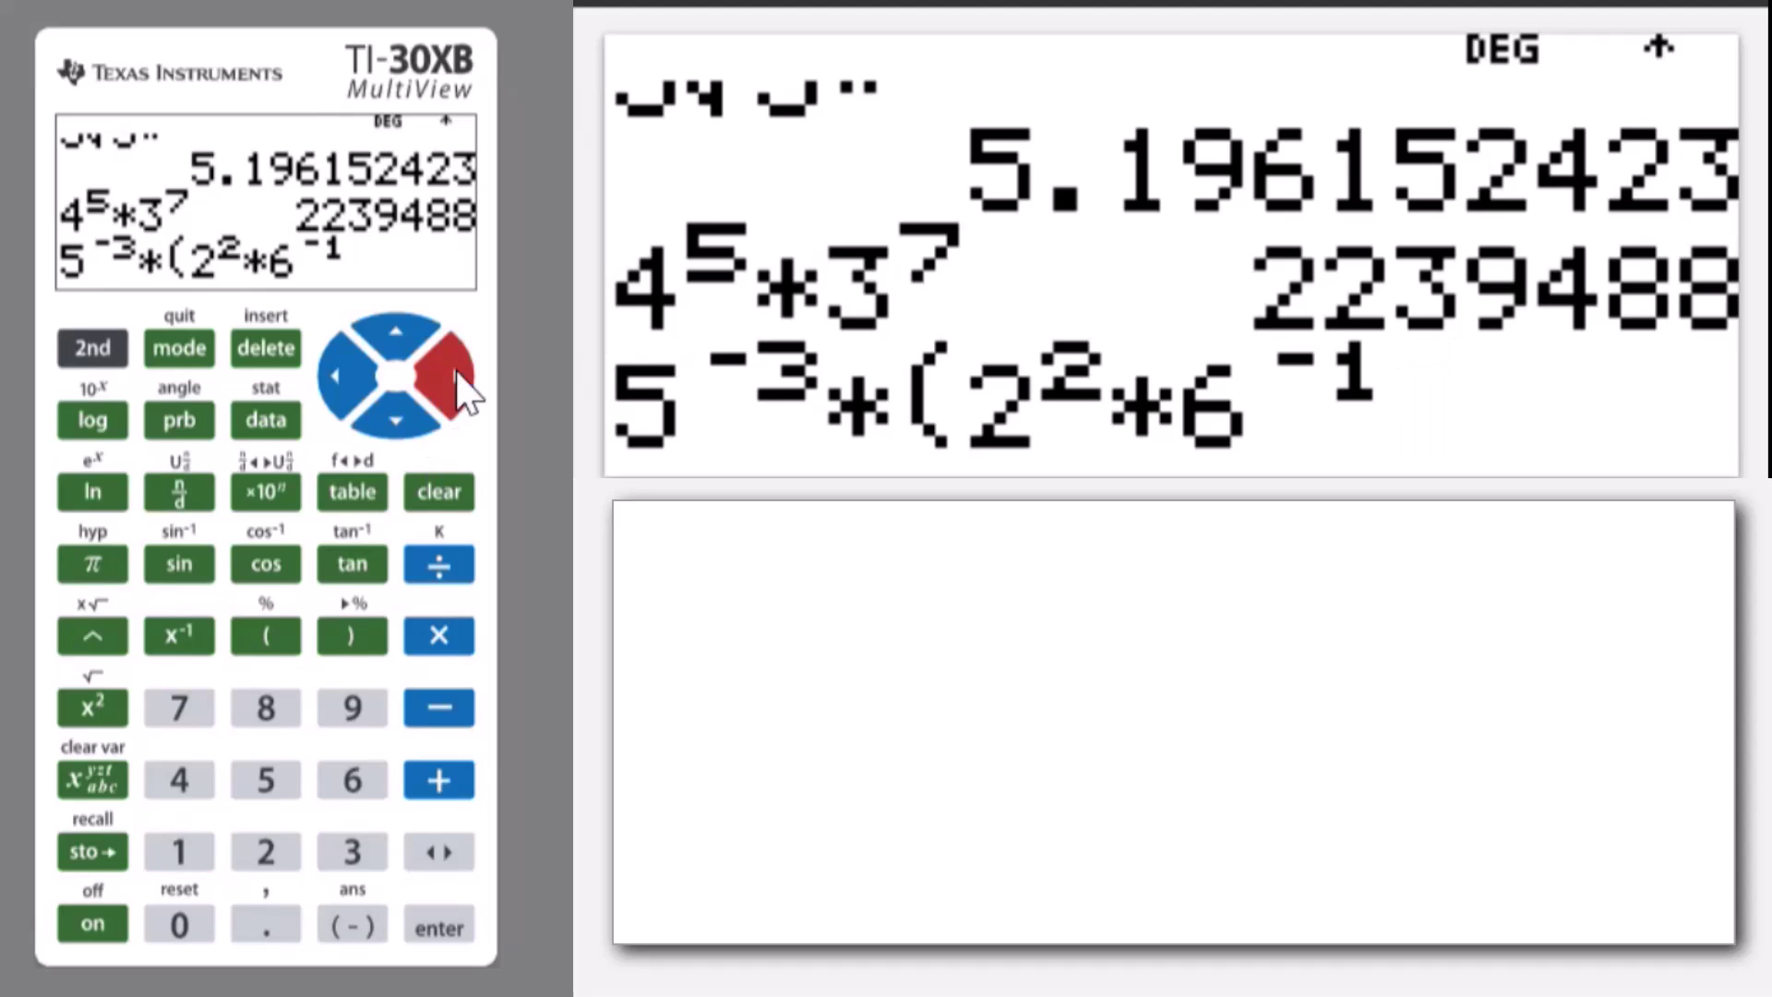
{"action": "type", "text": ")"}
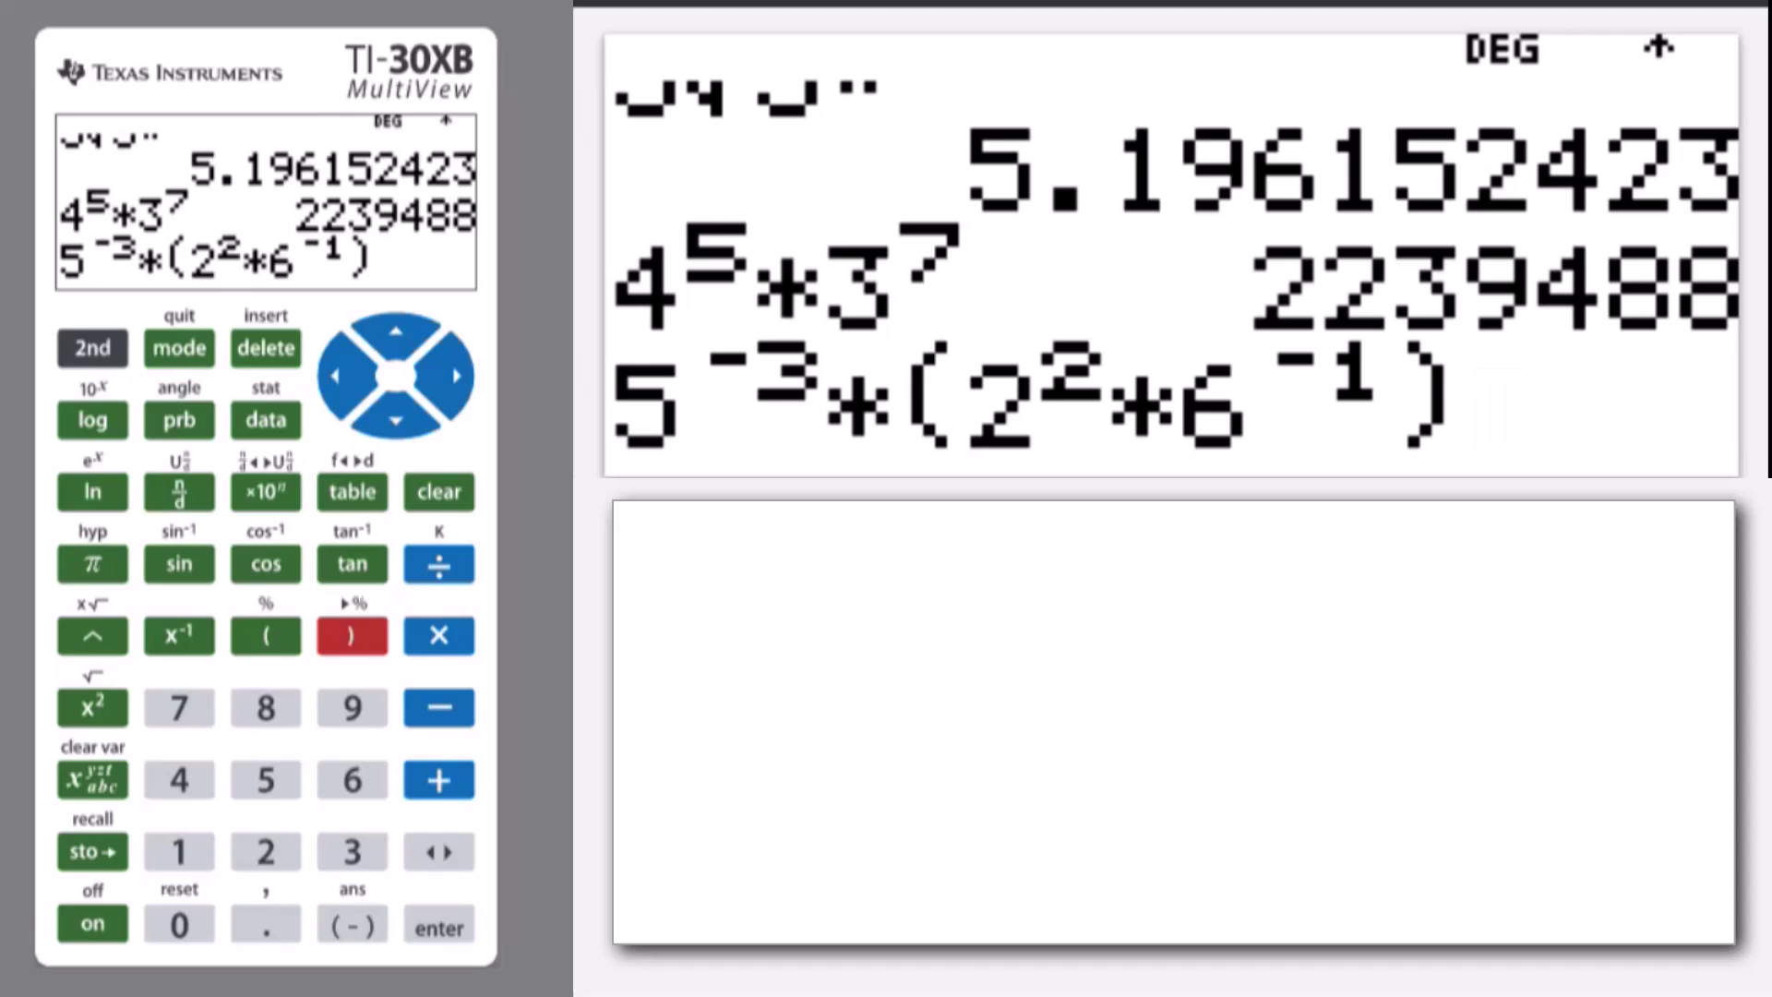
{"action": "type", "text": "^"}
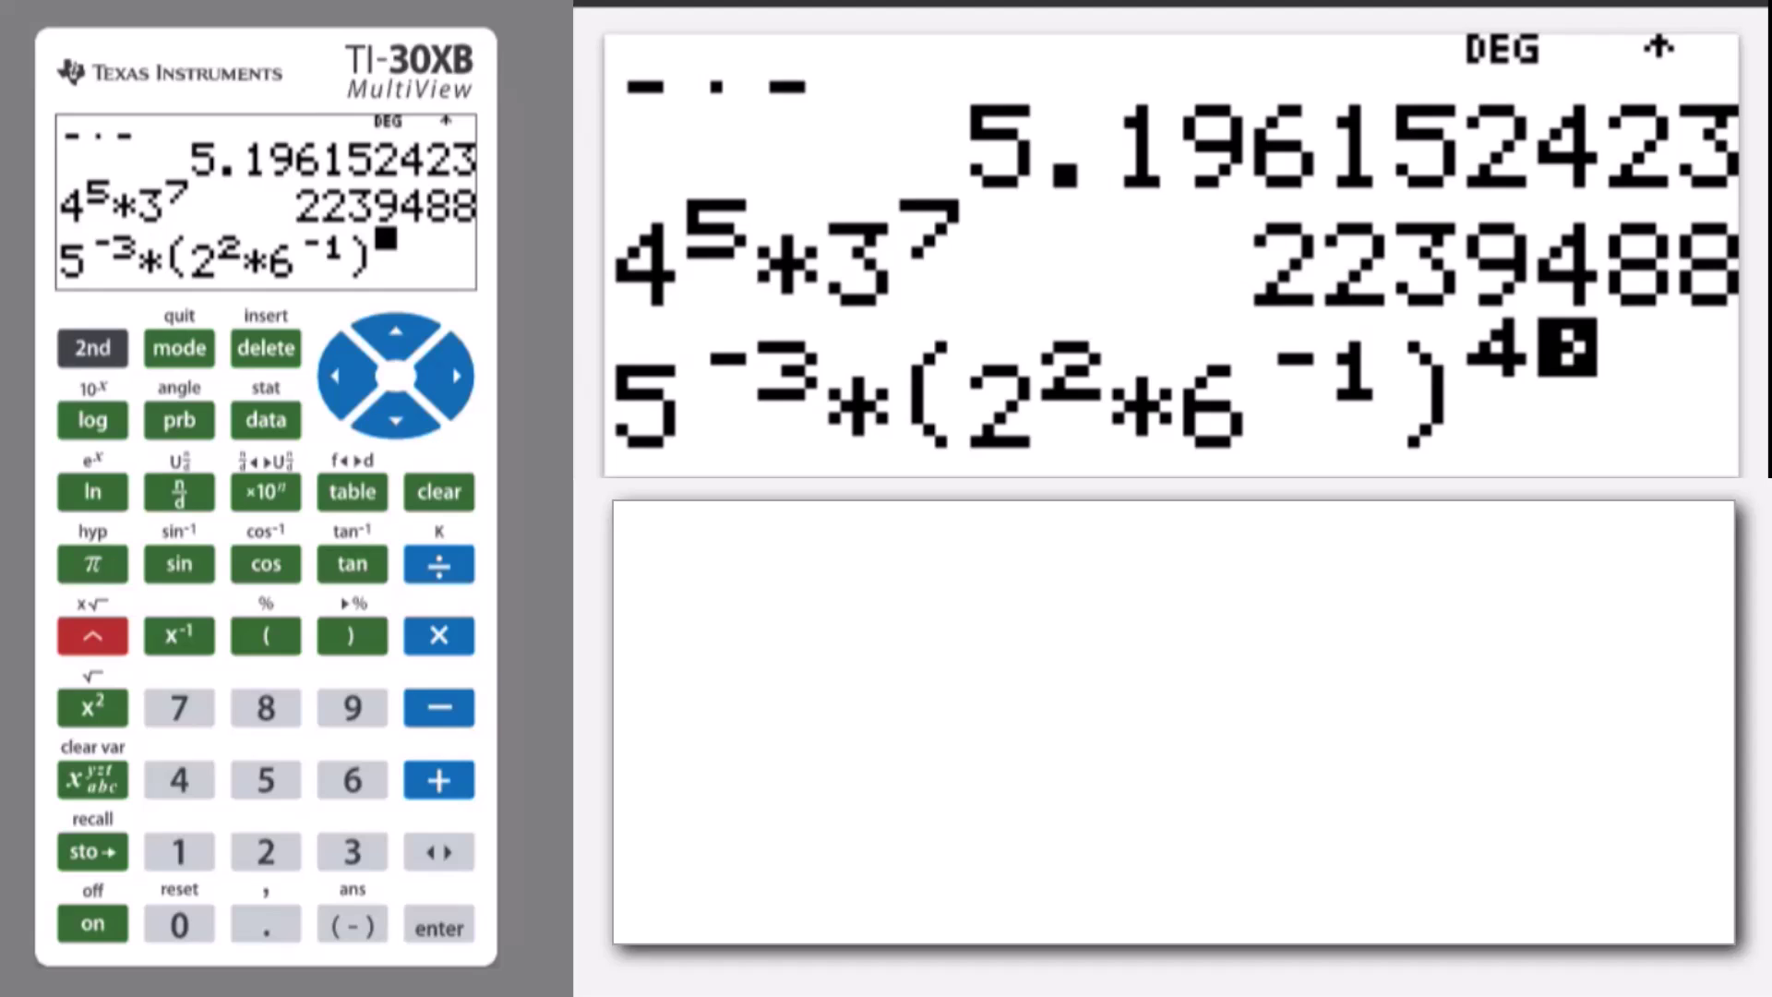
{"action": "key", "text": "Return"}
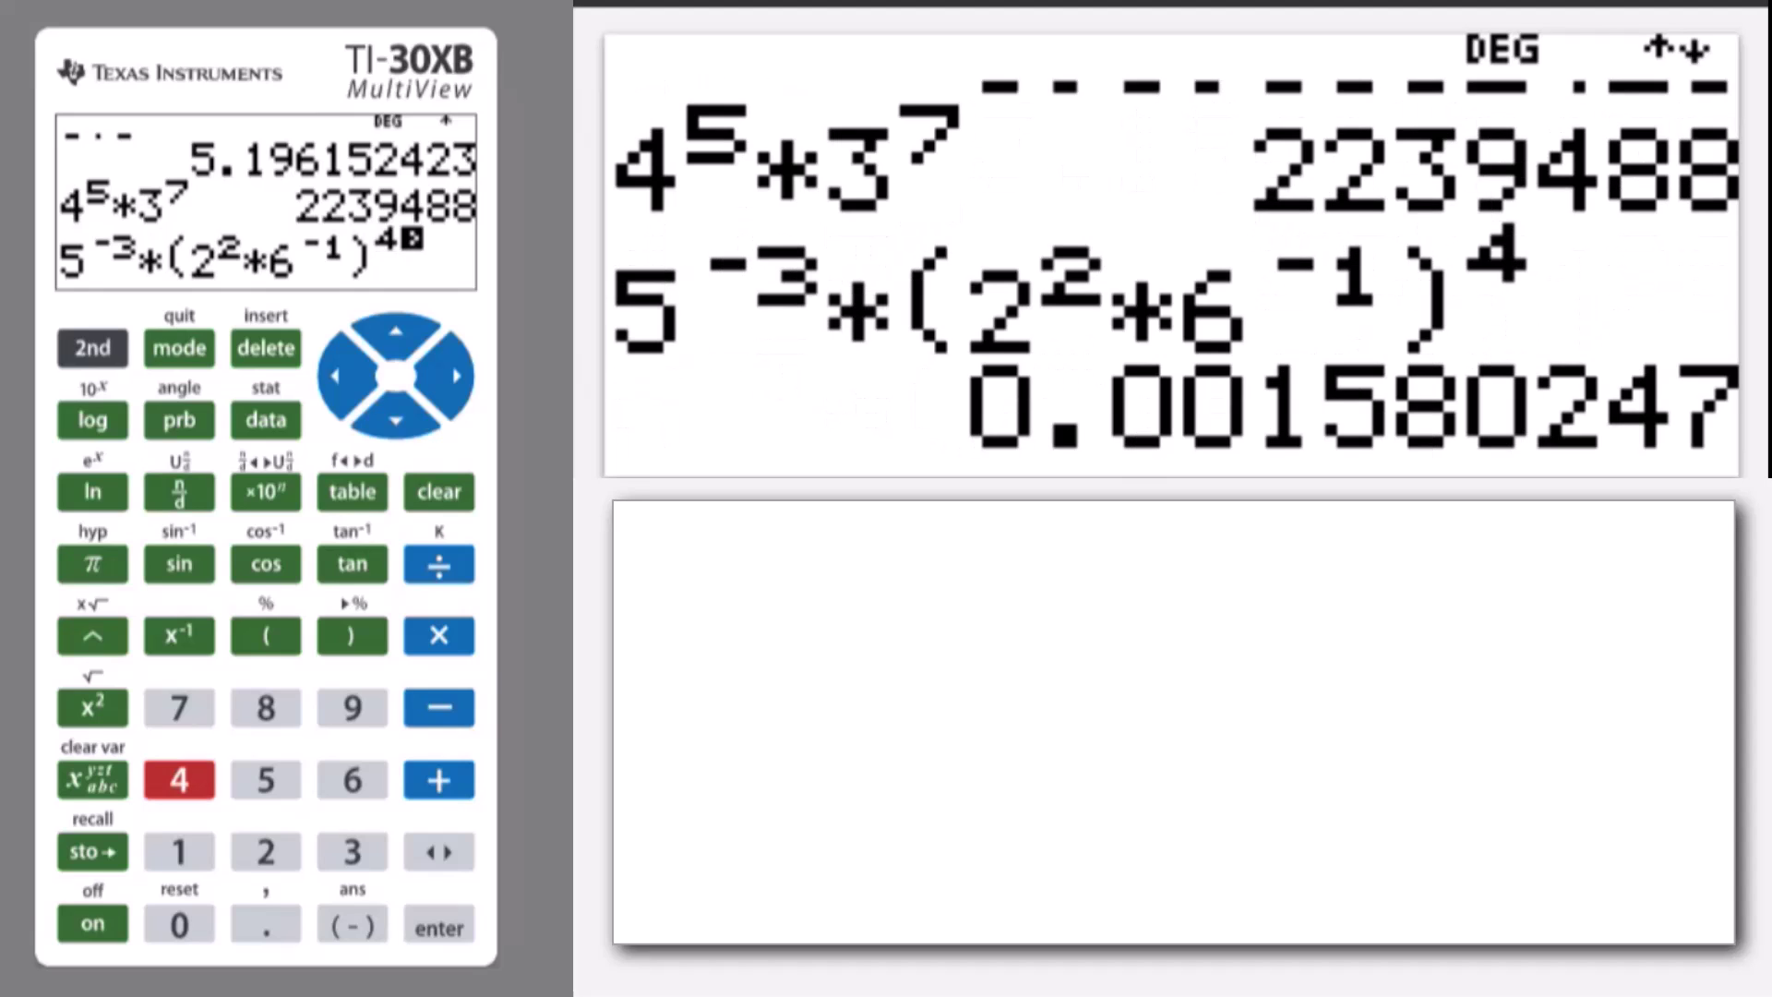